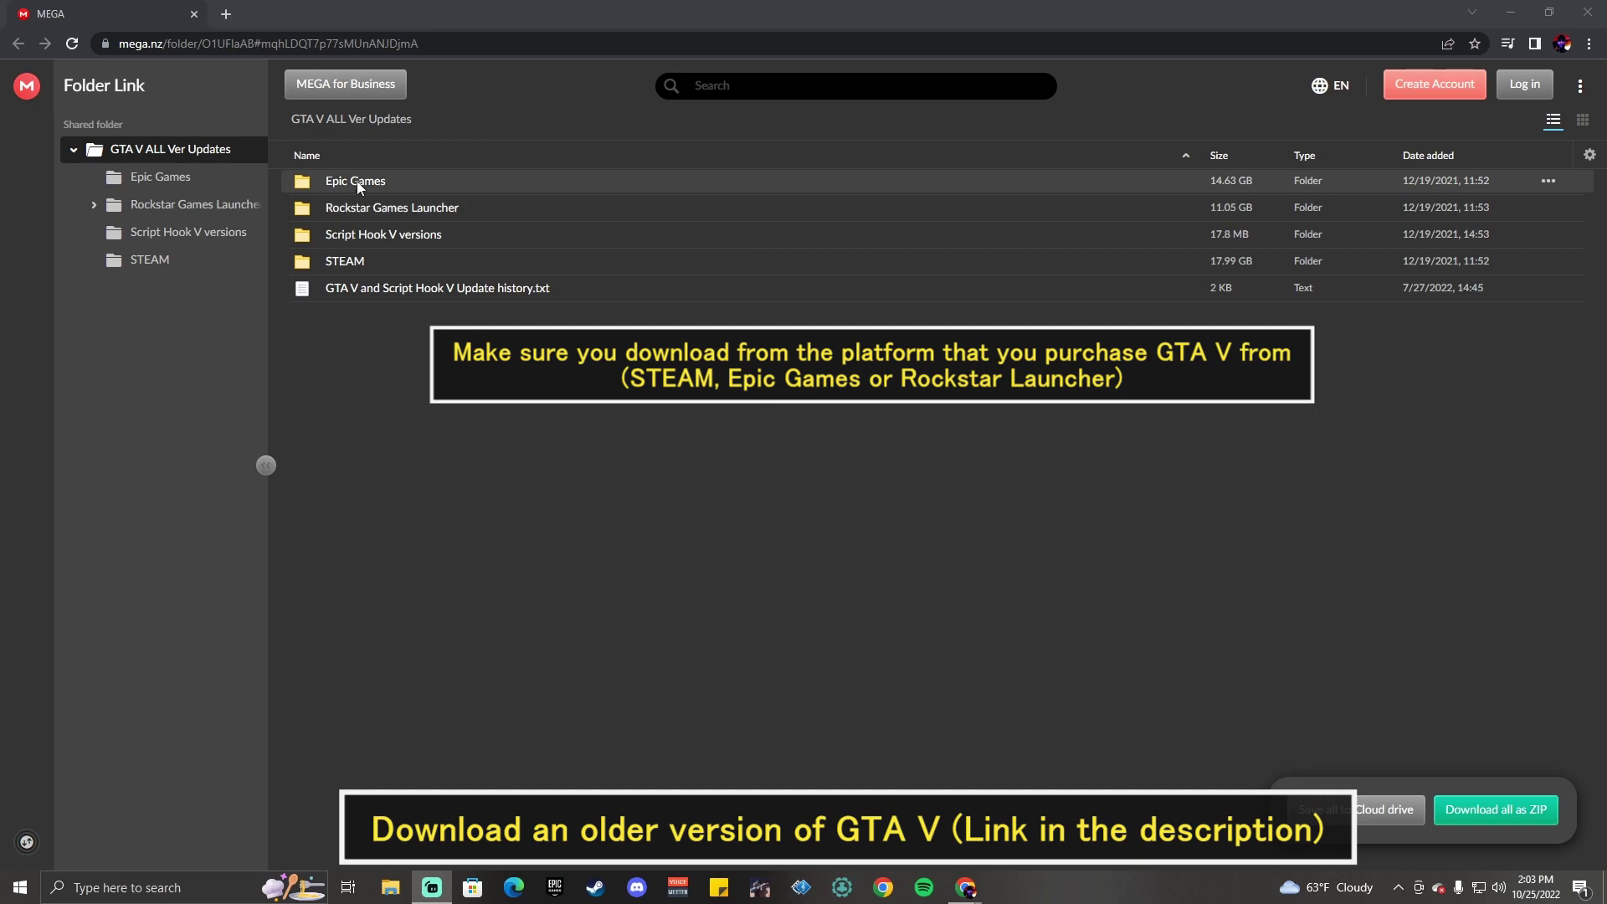
- In MEGA, open the STEAM folder and select the GTA V 1.0.2628.2 (STEAM).rar archive
double_click(338, 264)
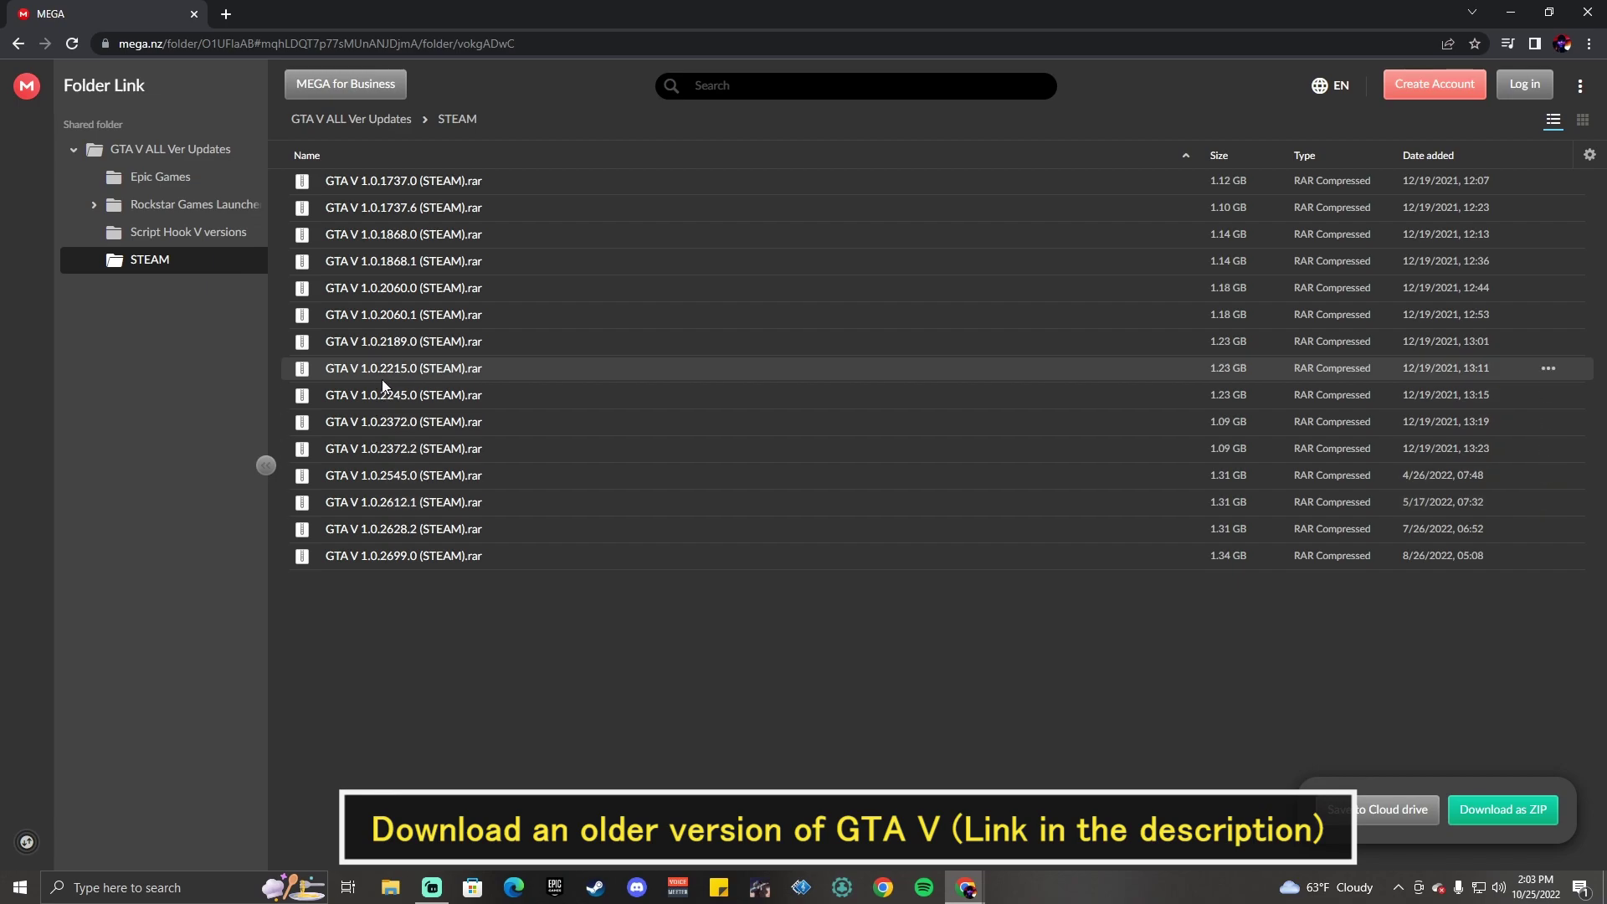
left_click(385, 529)
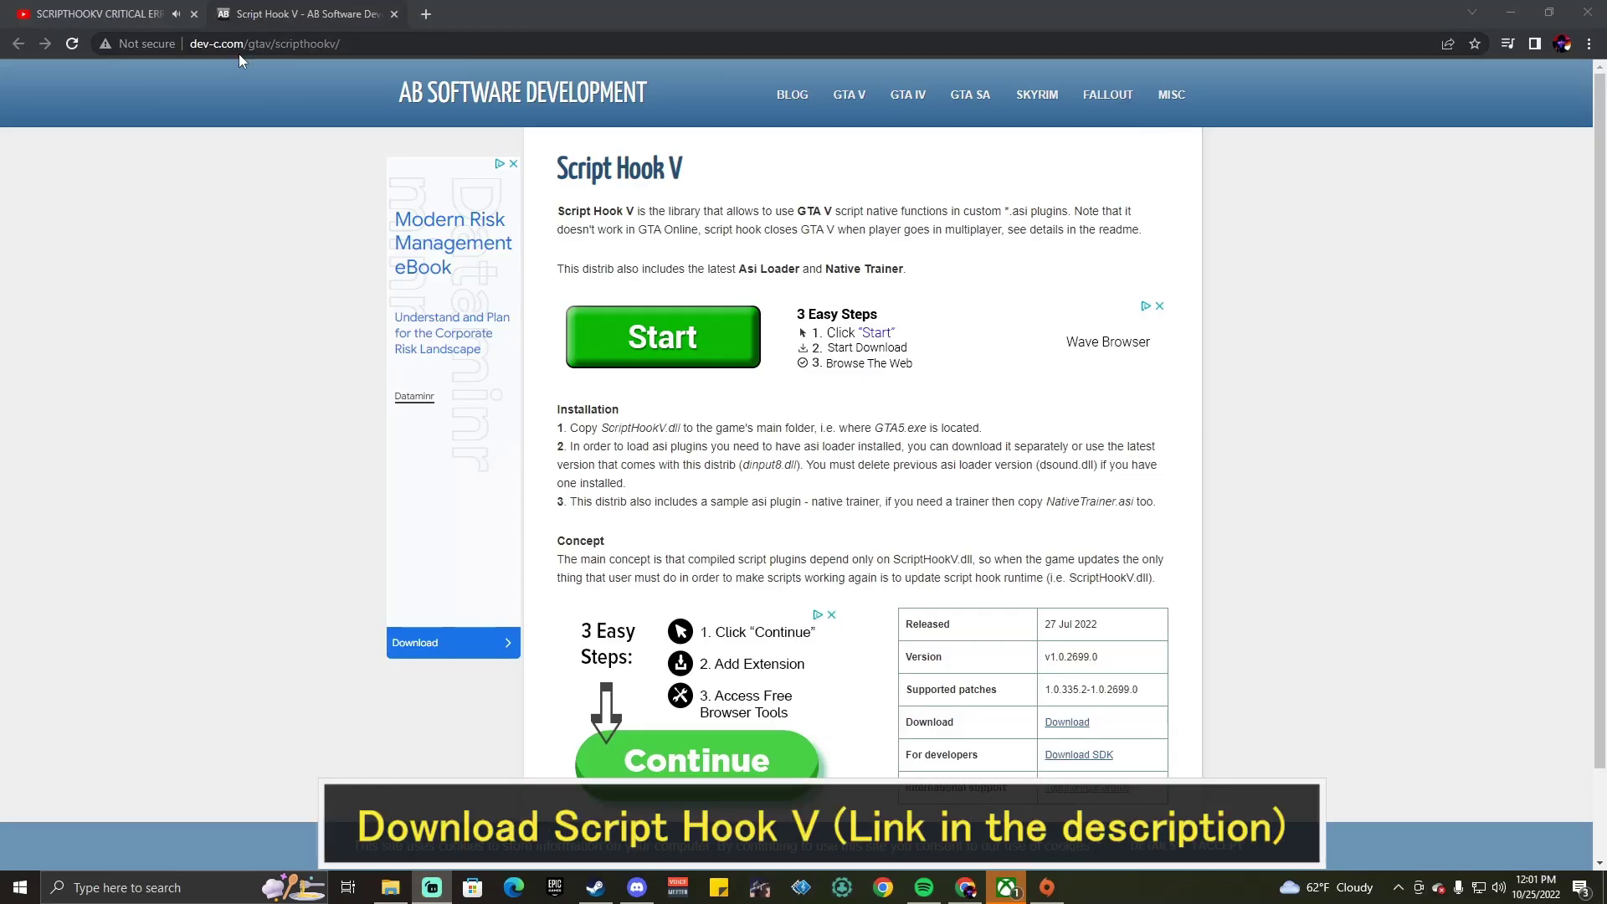
- Download ScriptHookV_1.0.2699.0.zip after confirming it supports patch 1.0.2699.0, then dismiss the warning bar
left_click(238, 51)
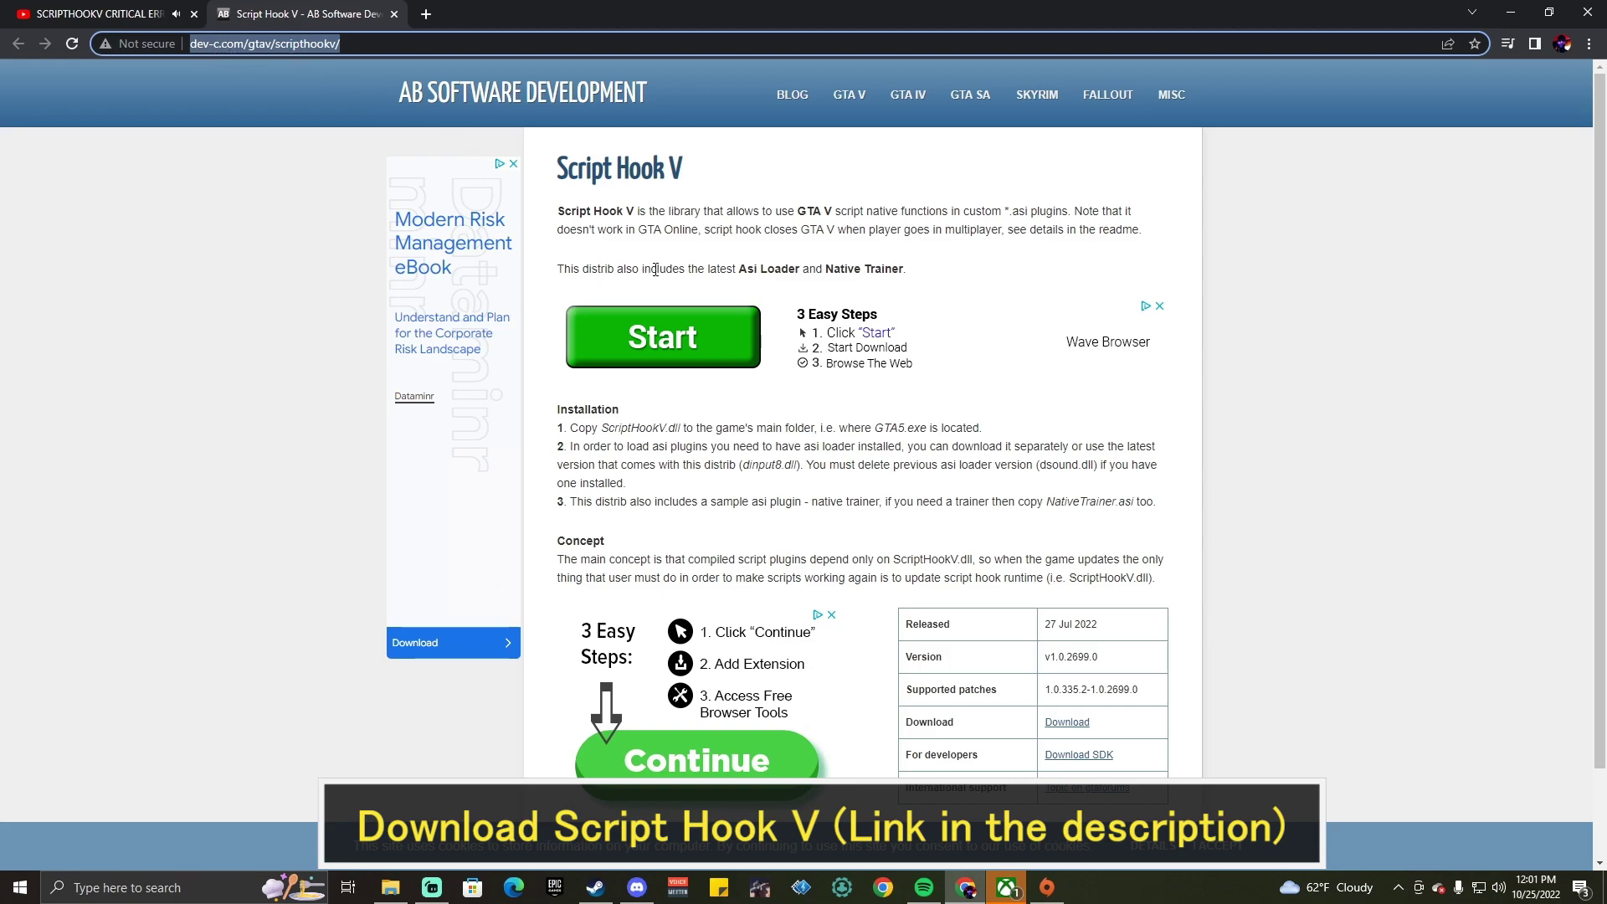
scroll(1049, 589, "down", 1)
left_click_drag(1049, 588, 1152, 590)
left_click(1105, 591)
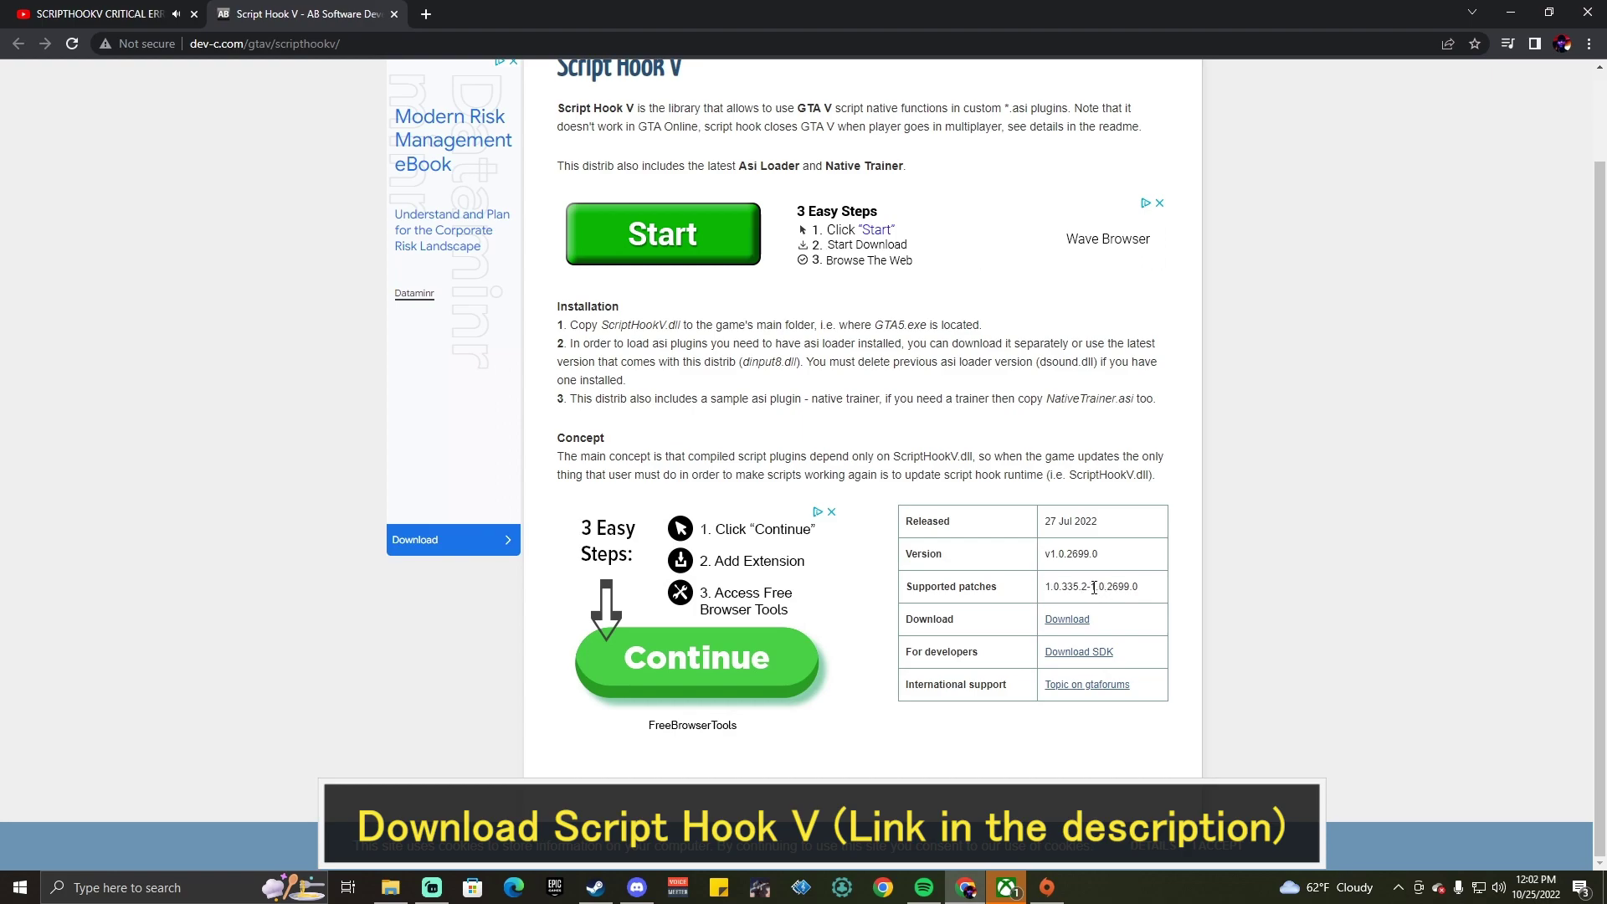
left_click_drag(1091, 590, 1151, 590)
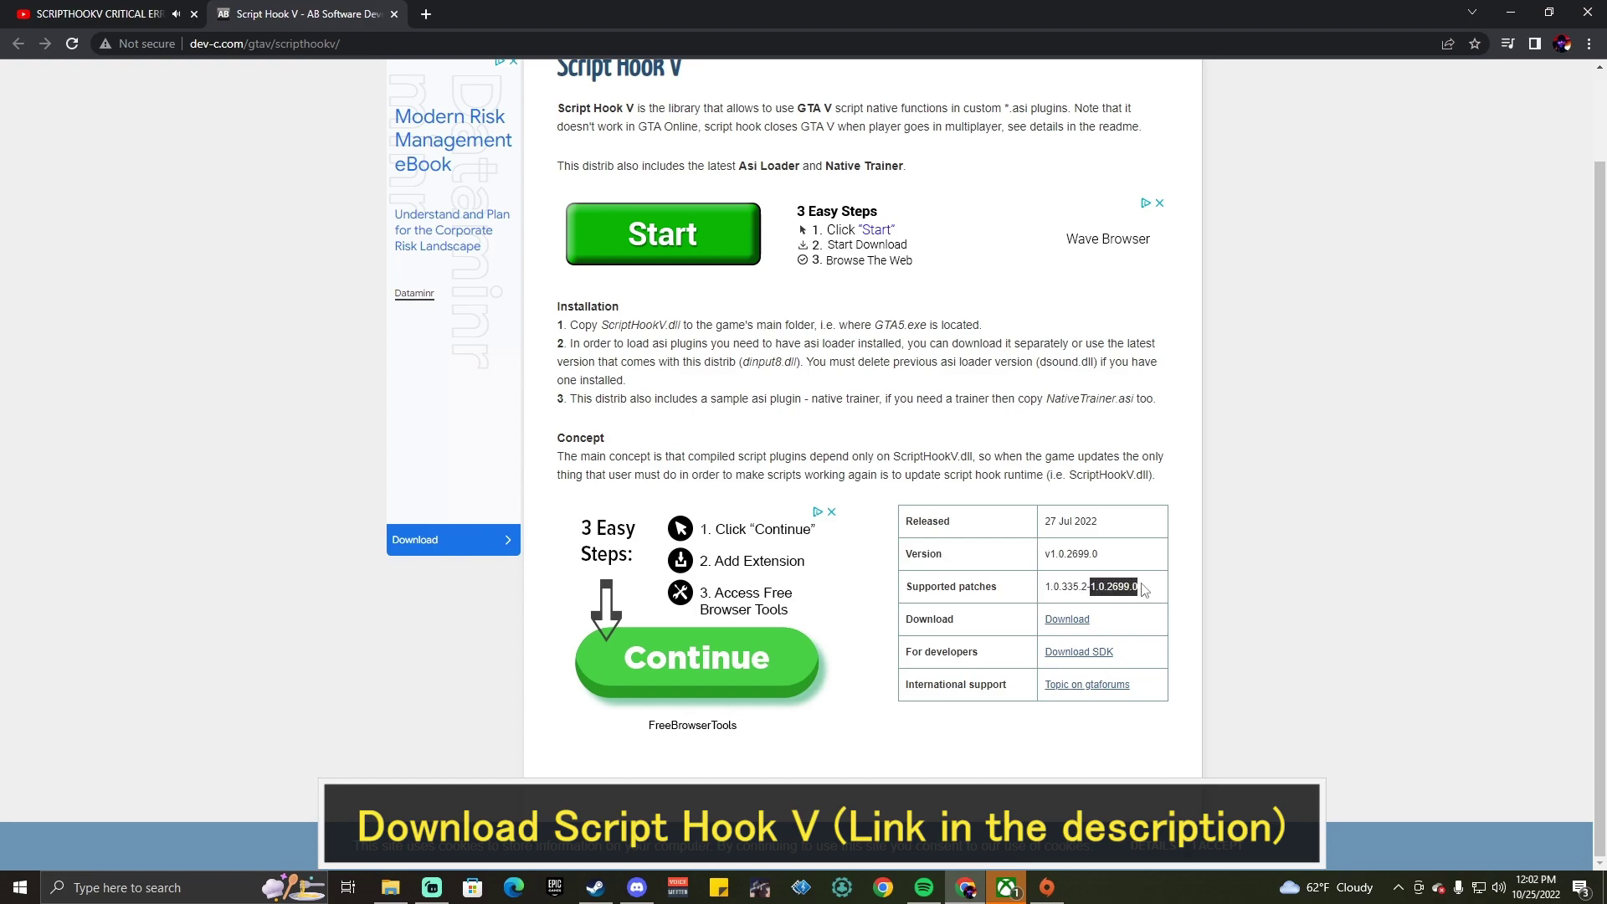
left_click(1072, 621)
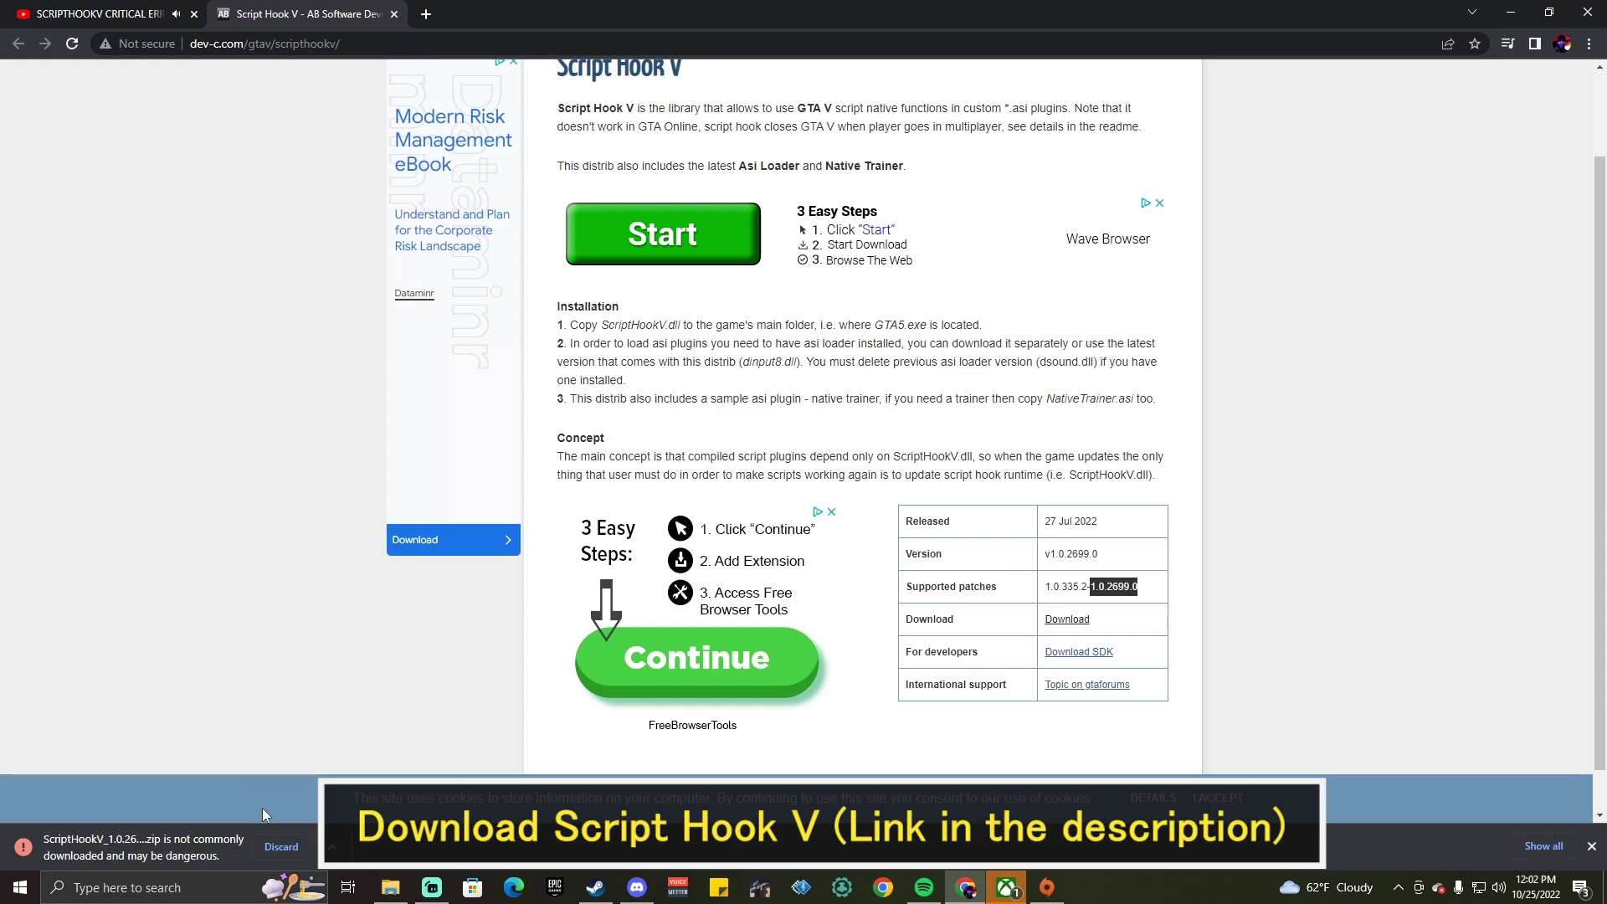
left_click(279, 847)
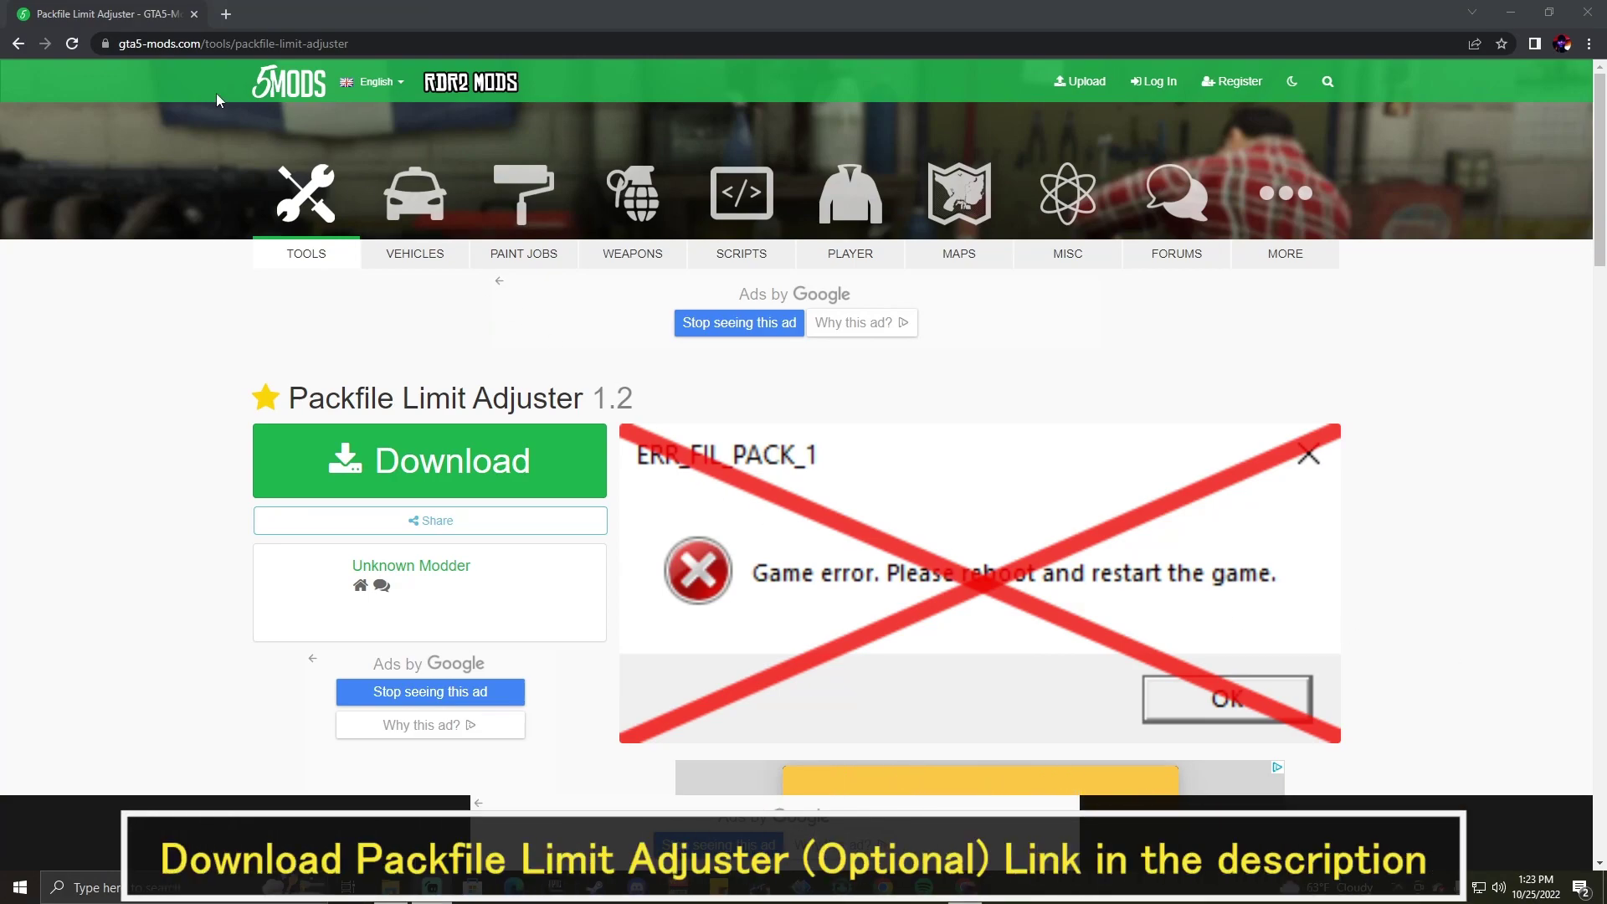
- Download the Packfile Limit Adjuster 1.2 zip through its Download button and download page
left_click(159, 47)
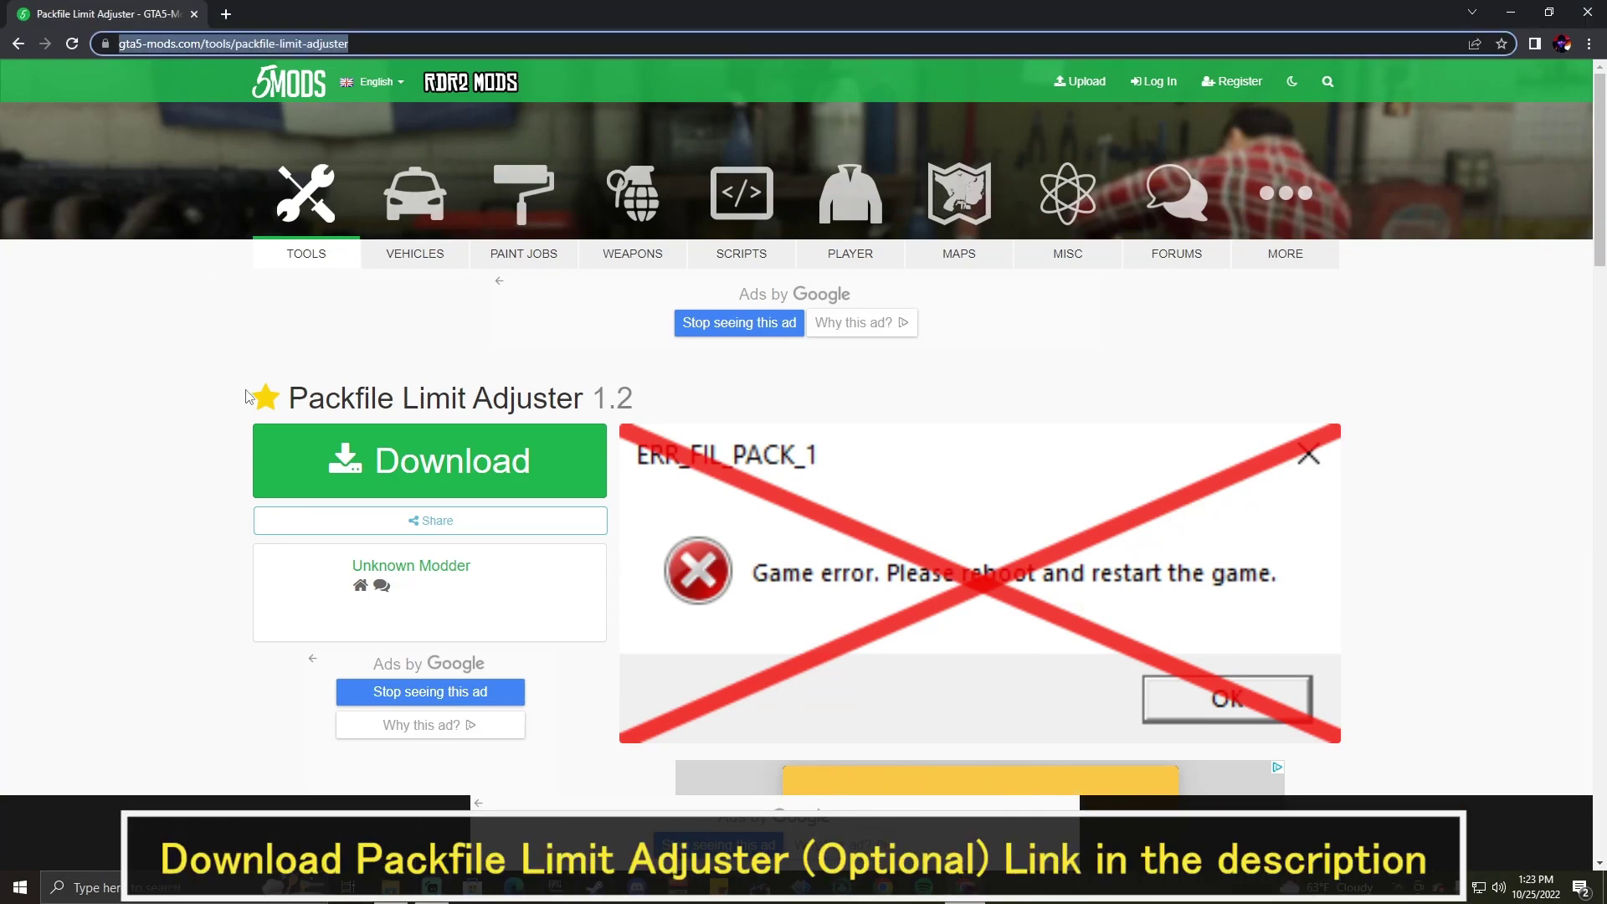
left_click_drag(272, 410, 593, 402)
scroll(451, 450, "down", 2)
scroll(450, 450, "down", 4)
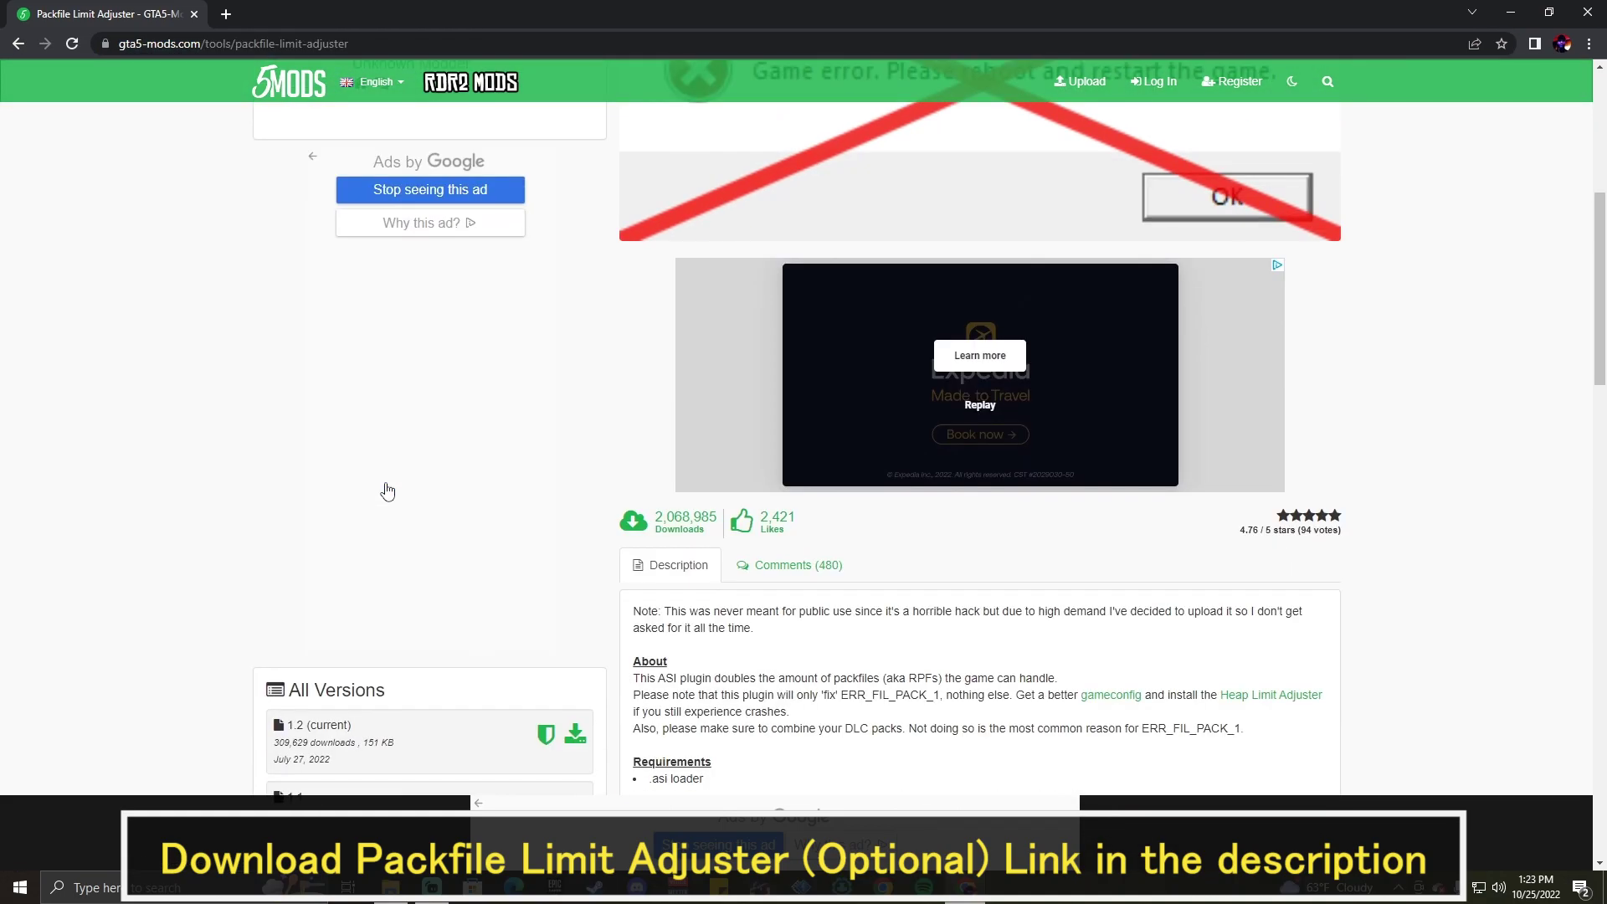
scroll(366, 455, "down", 3)
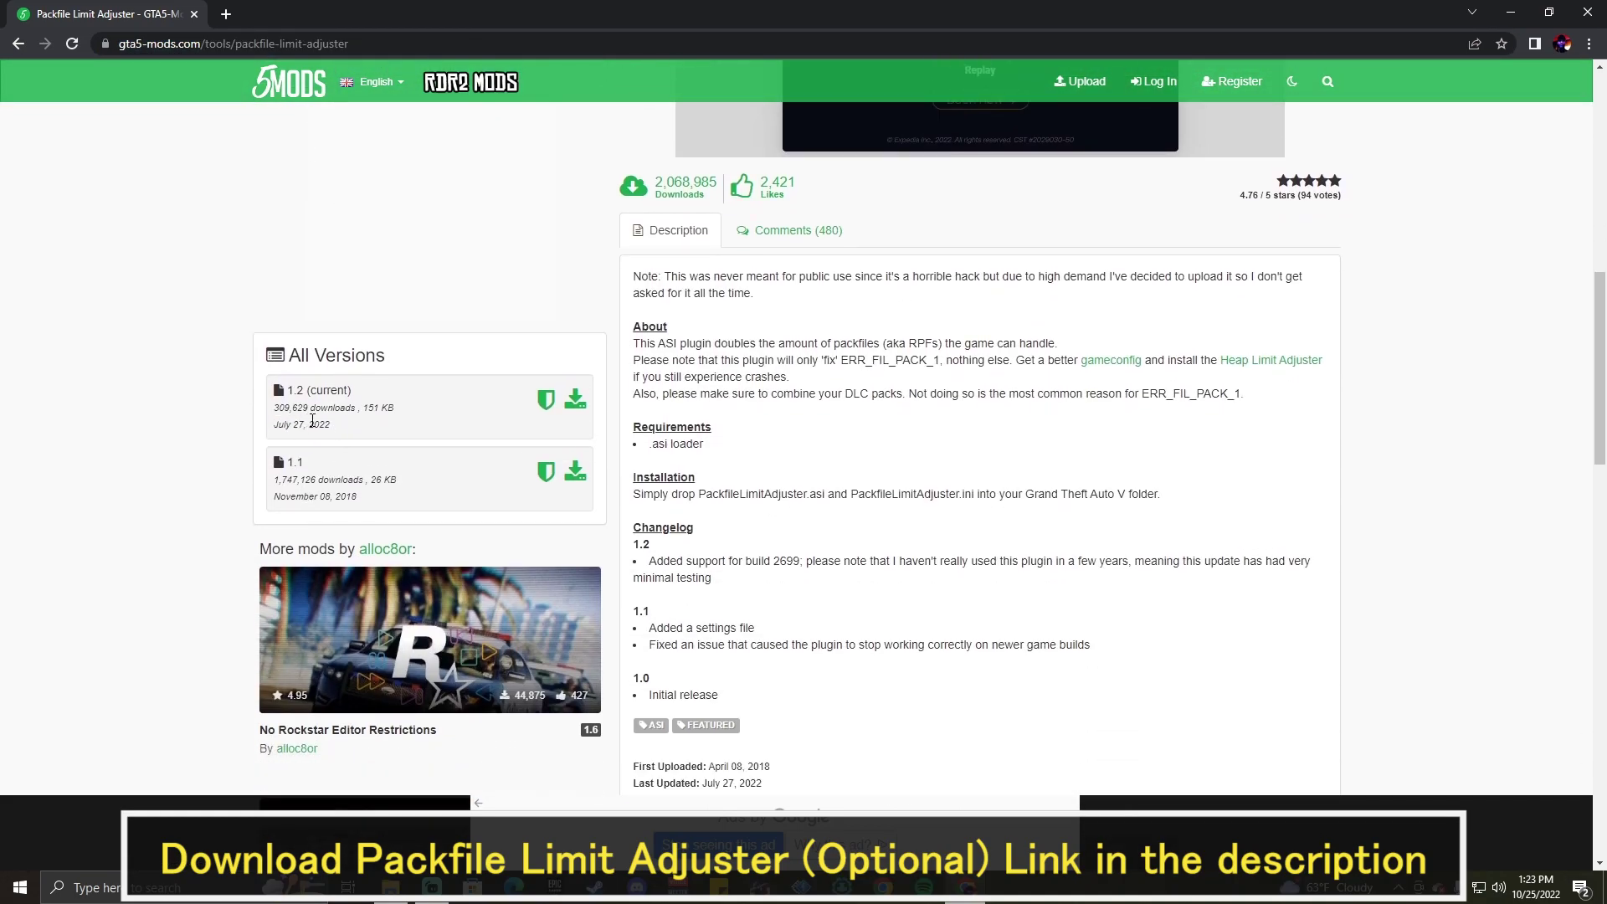
scroll(353, 423, "up", 5)
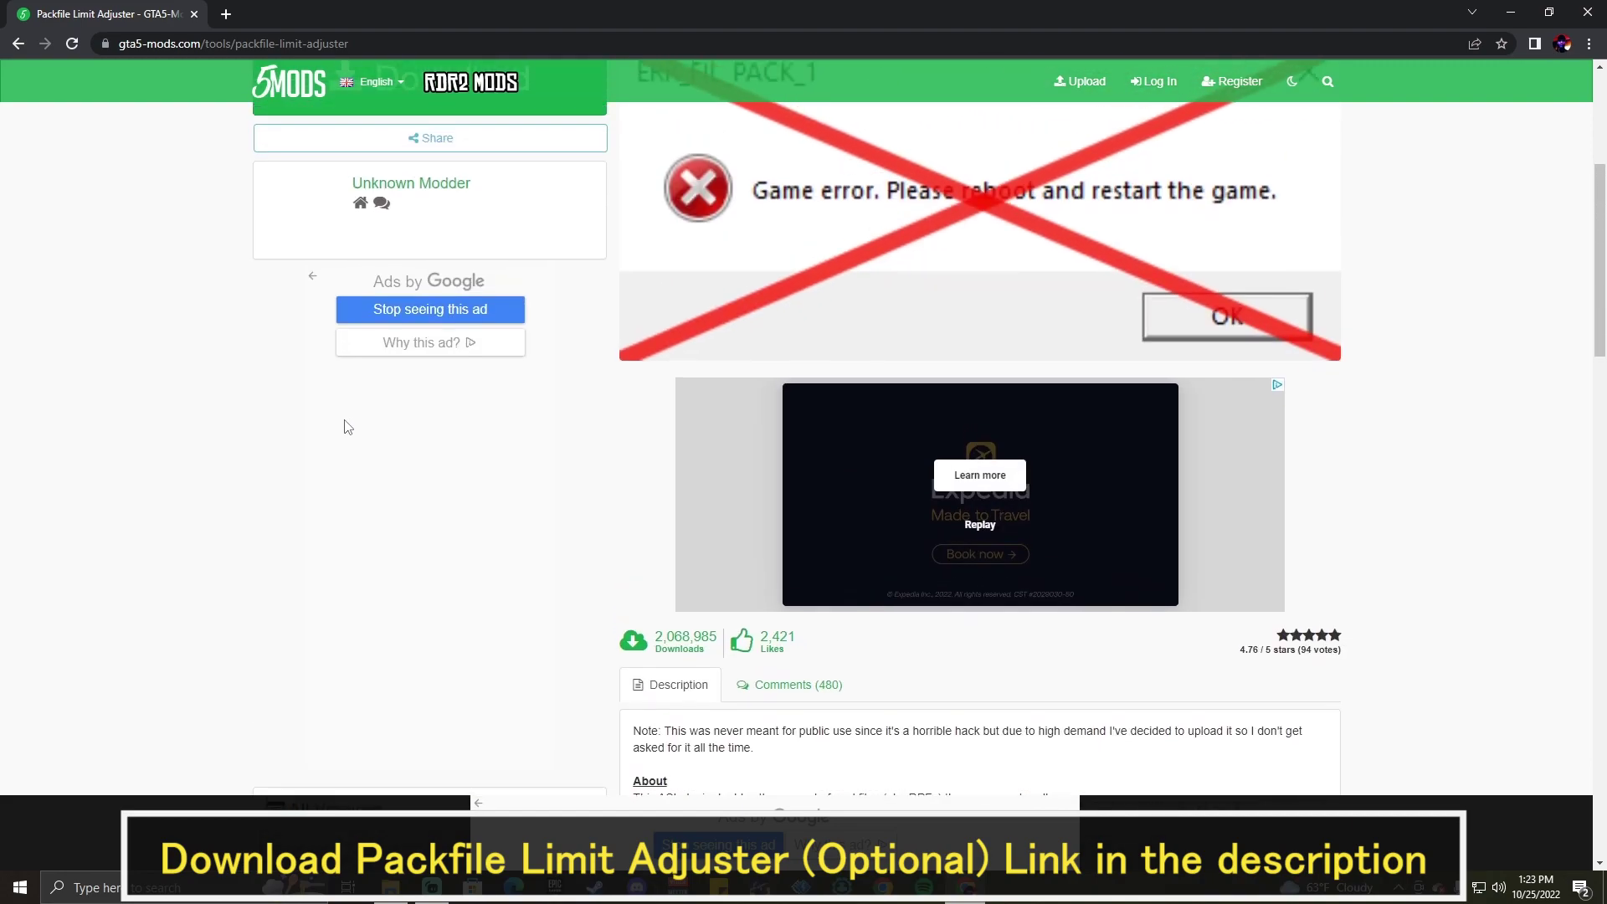
scroll(344, 423, "up", 5)
left_click(342, 441)
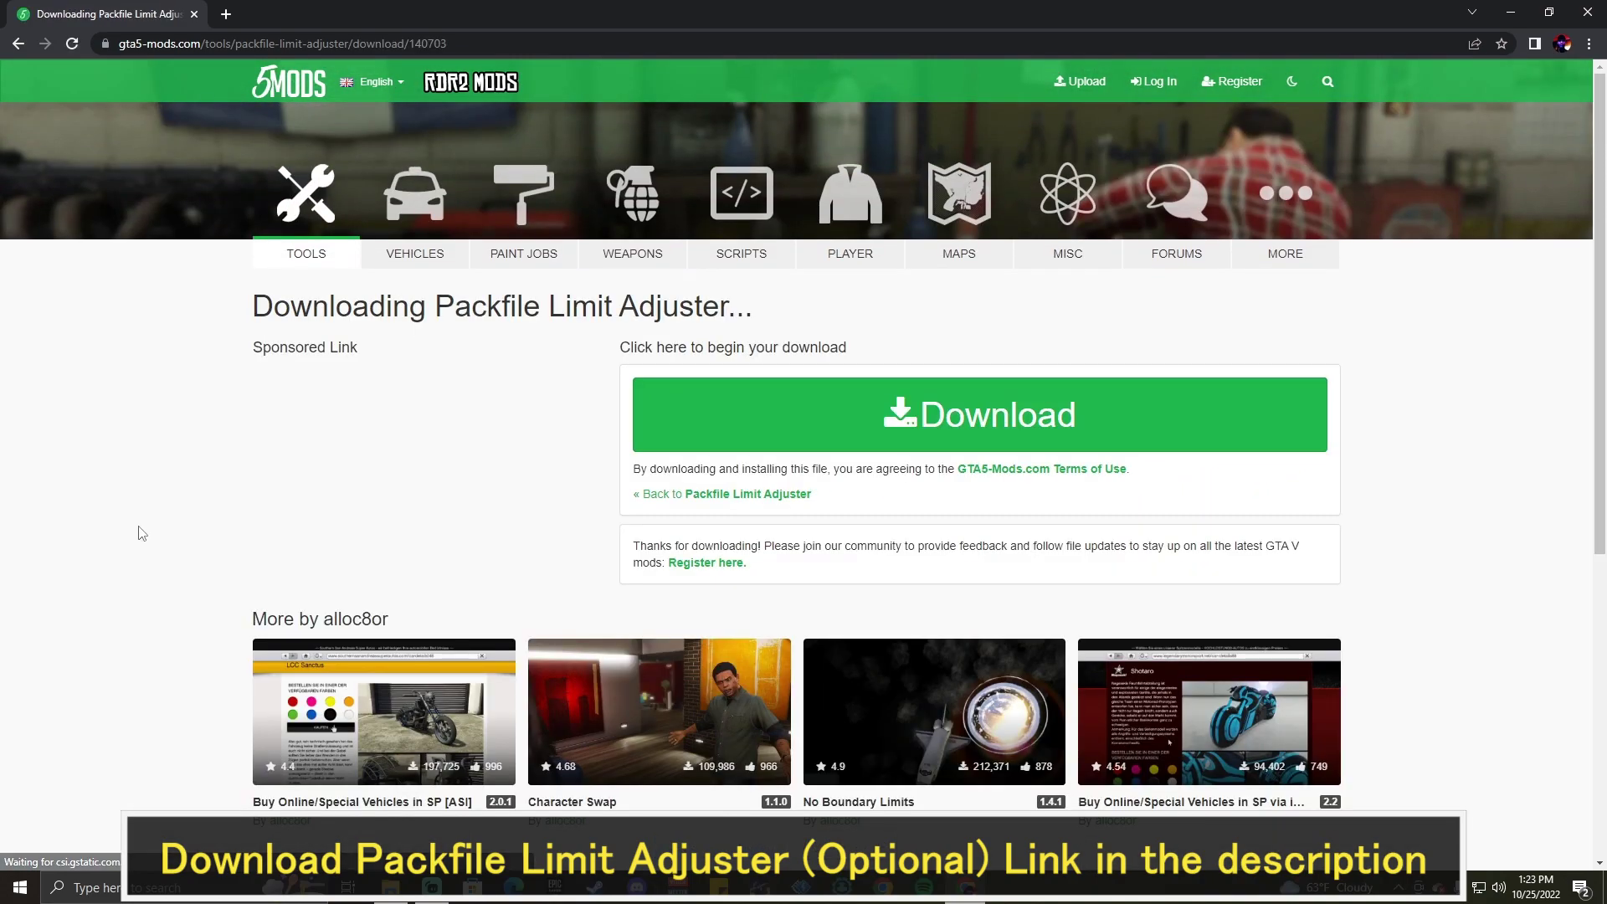
left_click(783, 440)
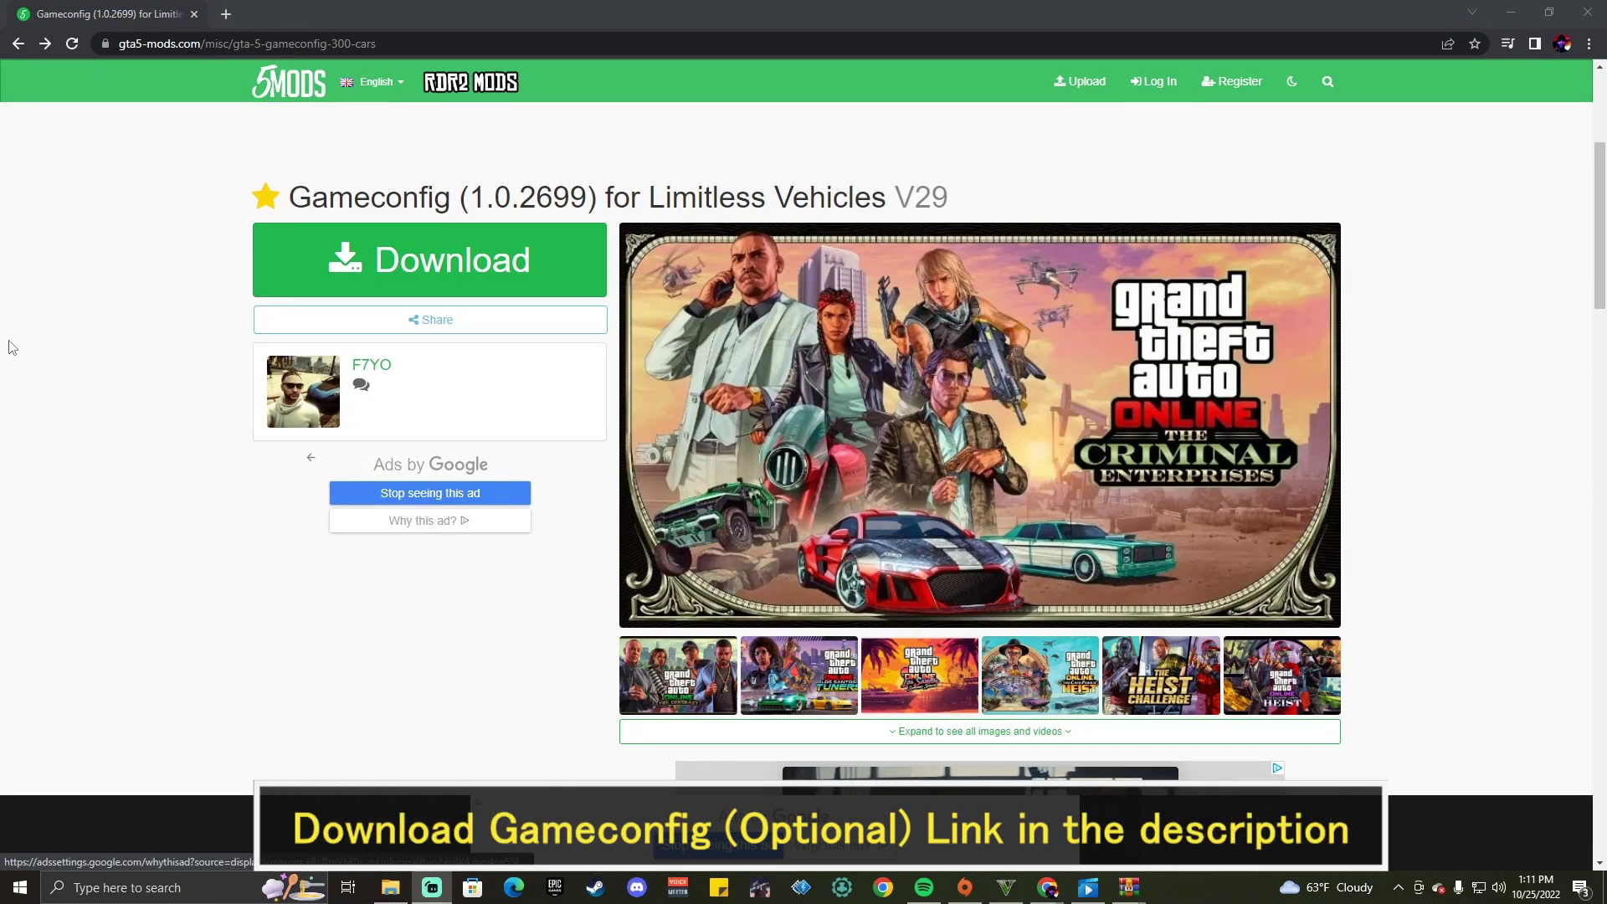
- Highlight the URL and title of the Gameconfig (1.0.2699) for Limitless Vehicles V29 page
left_click(176, 45)
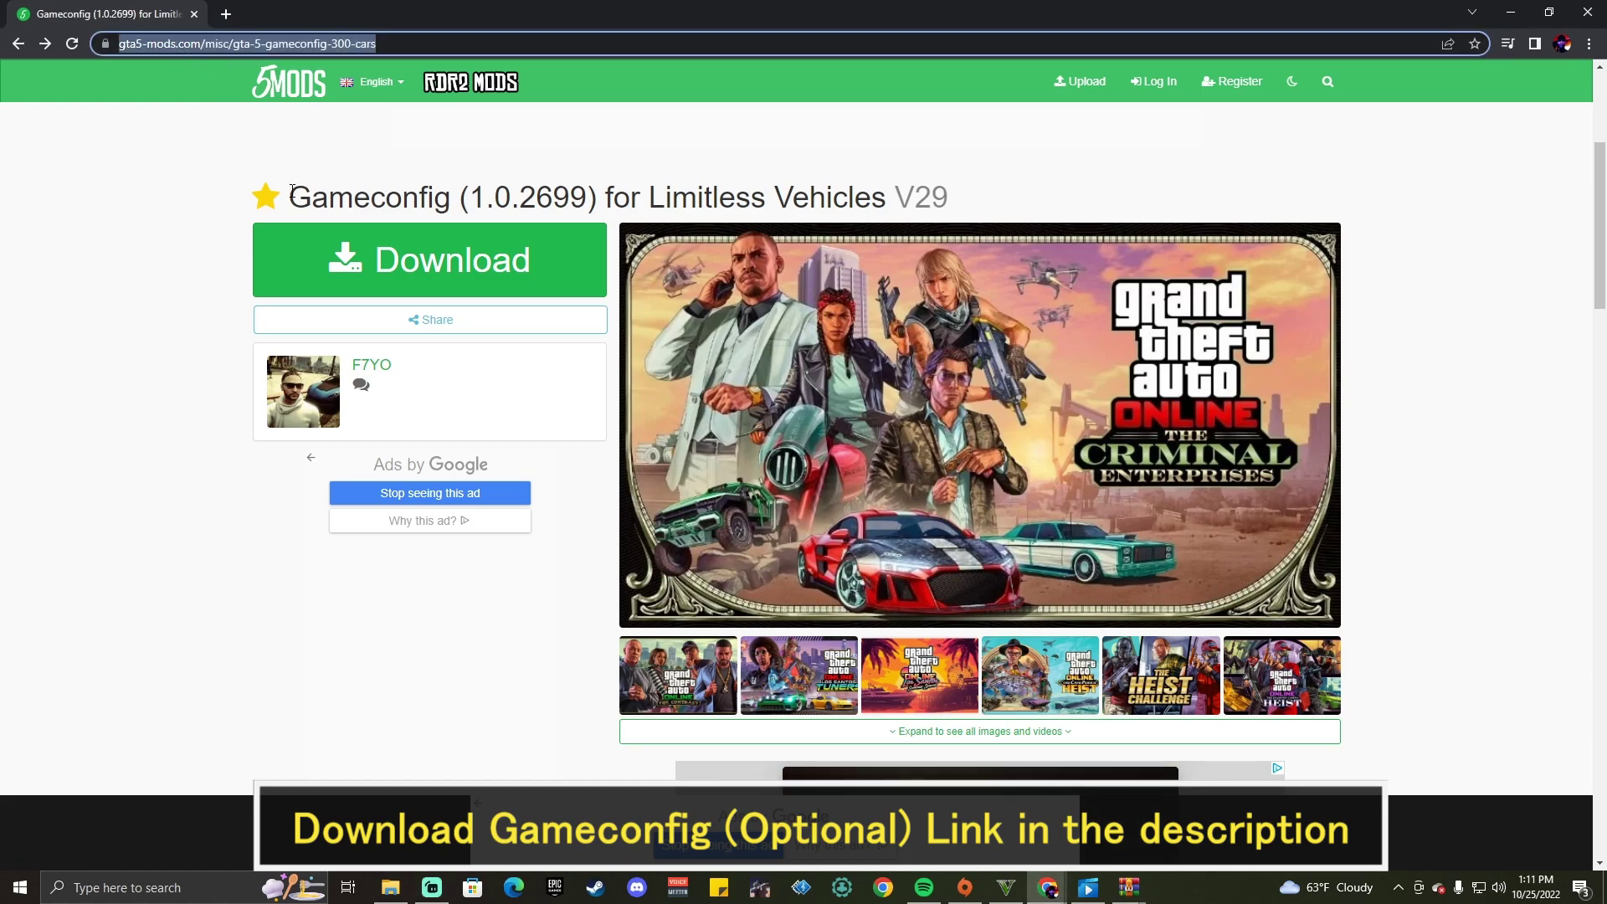
left_click_drag(289, 197, 971, 211)
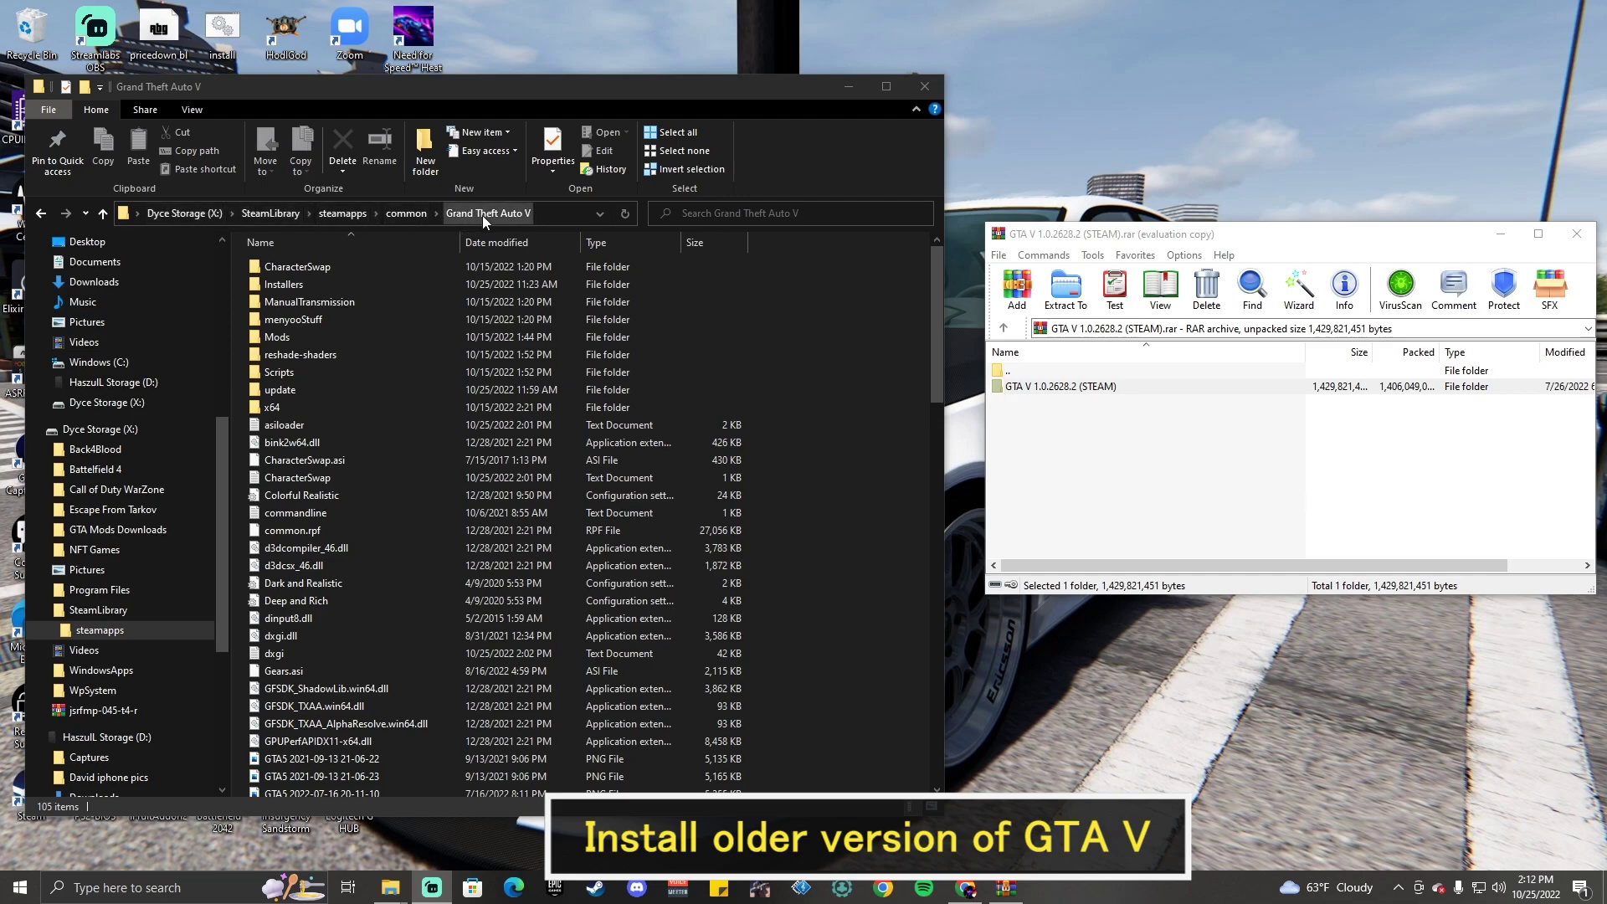
- Copy GTA5.exe, GTAVLanguageSelect.exe, GTAVLauncher.exe and PlayGTAV.exe from the 1.0.2628.2 archive over the originals
left_click(1074, 245)
double_click(1064, 389)
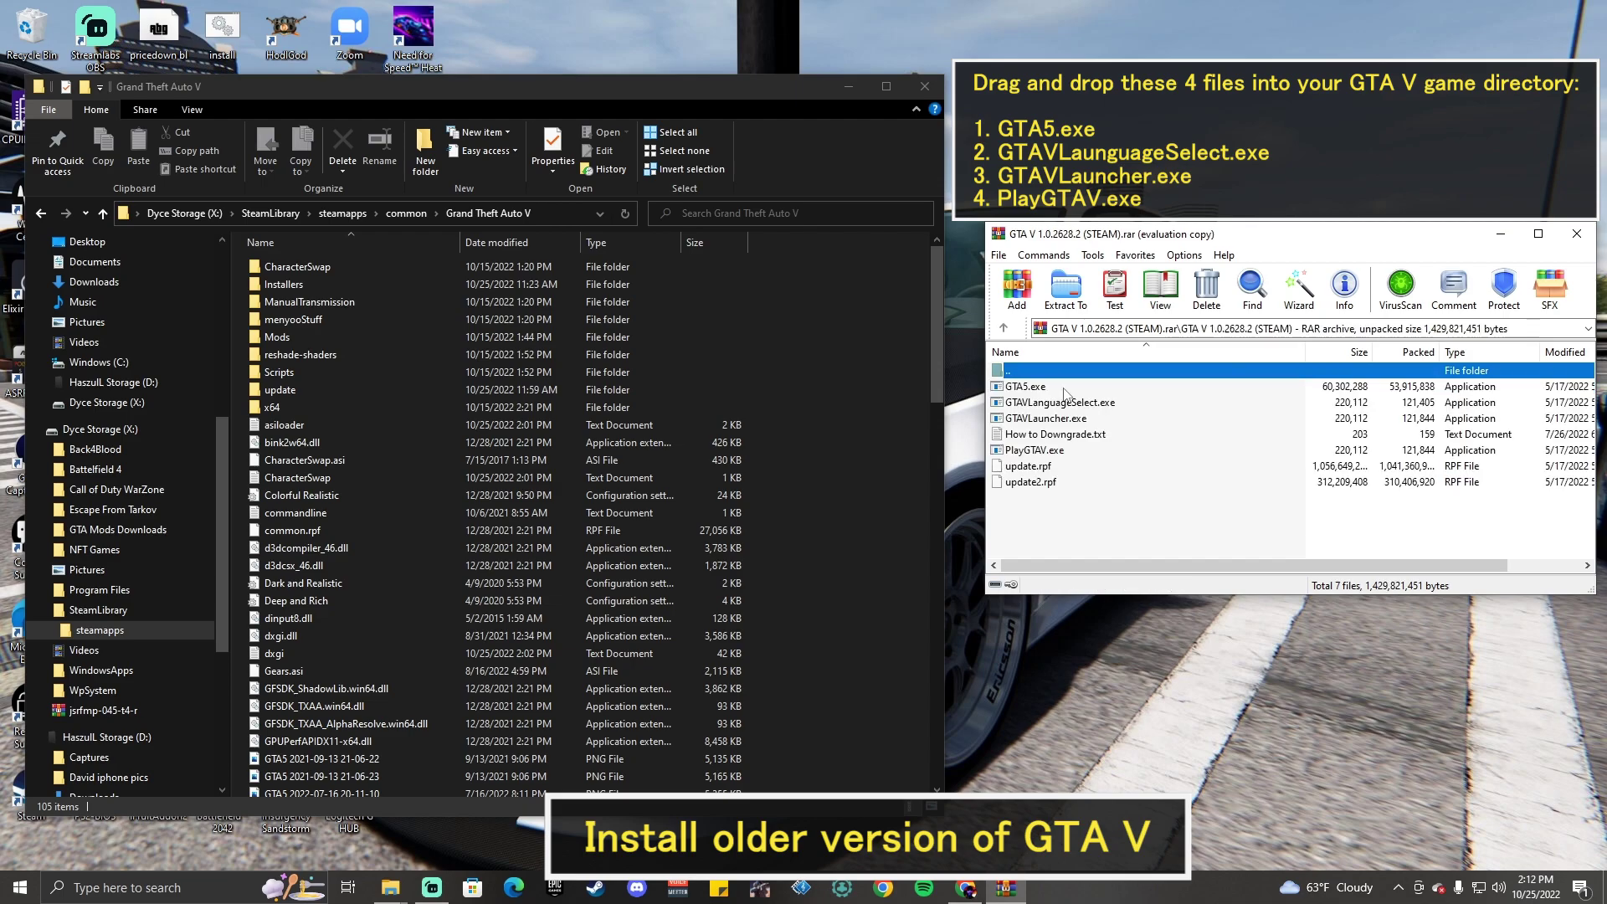
left_click(1031, 390)
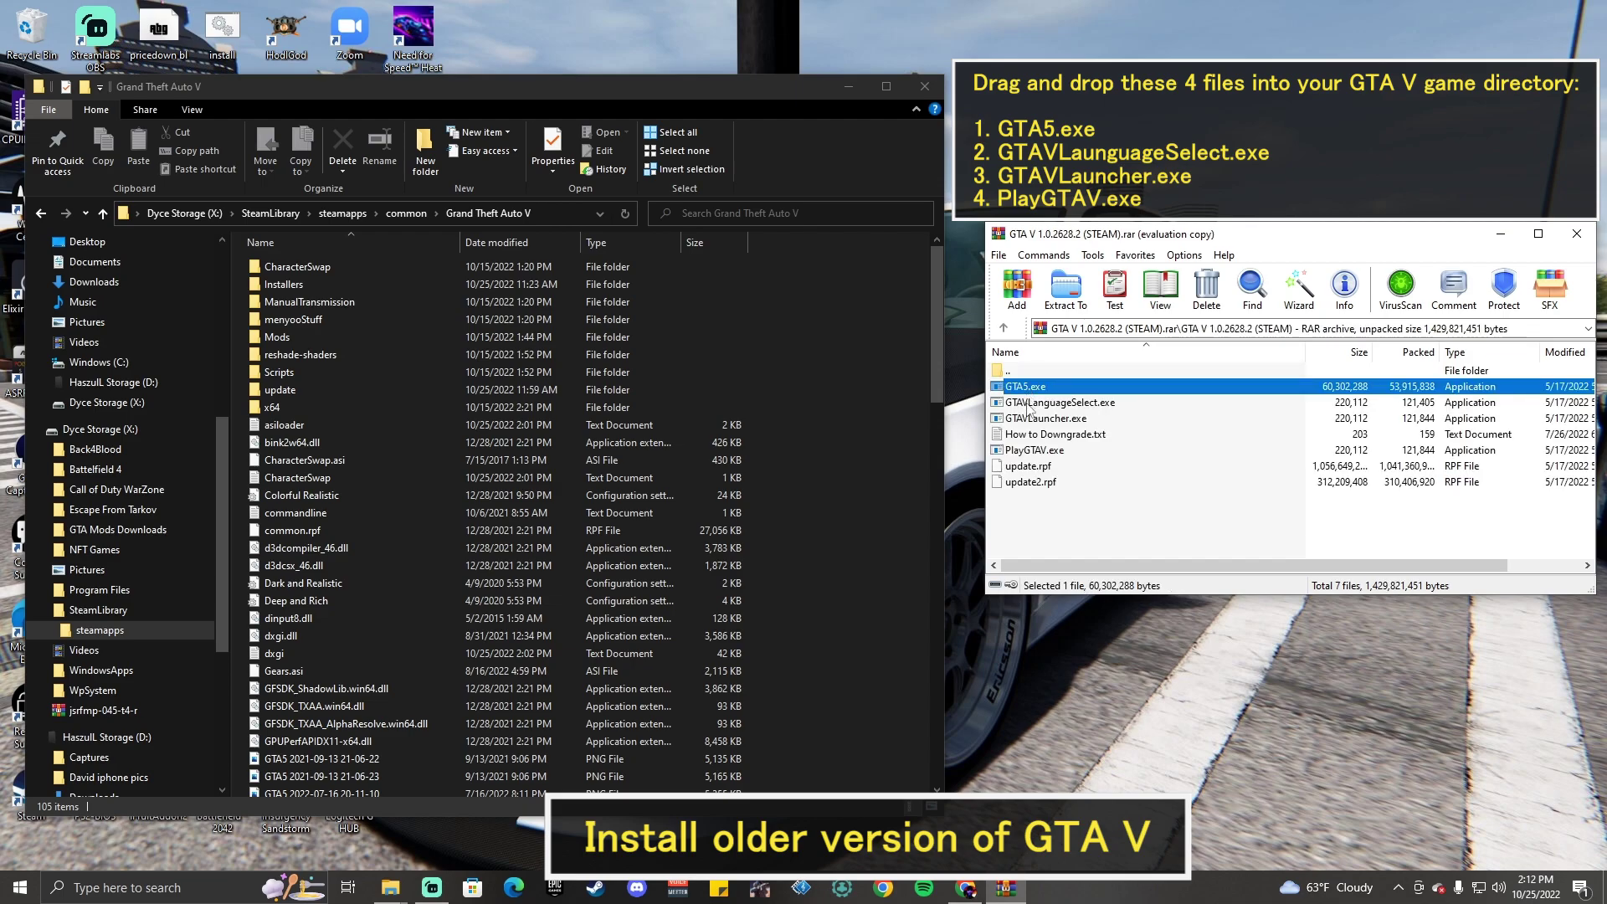
left_click(1029, 403, "ctrl")
left_click(1028, 418, "ctrl")
left_click(1030, 451, "ctrl")
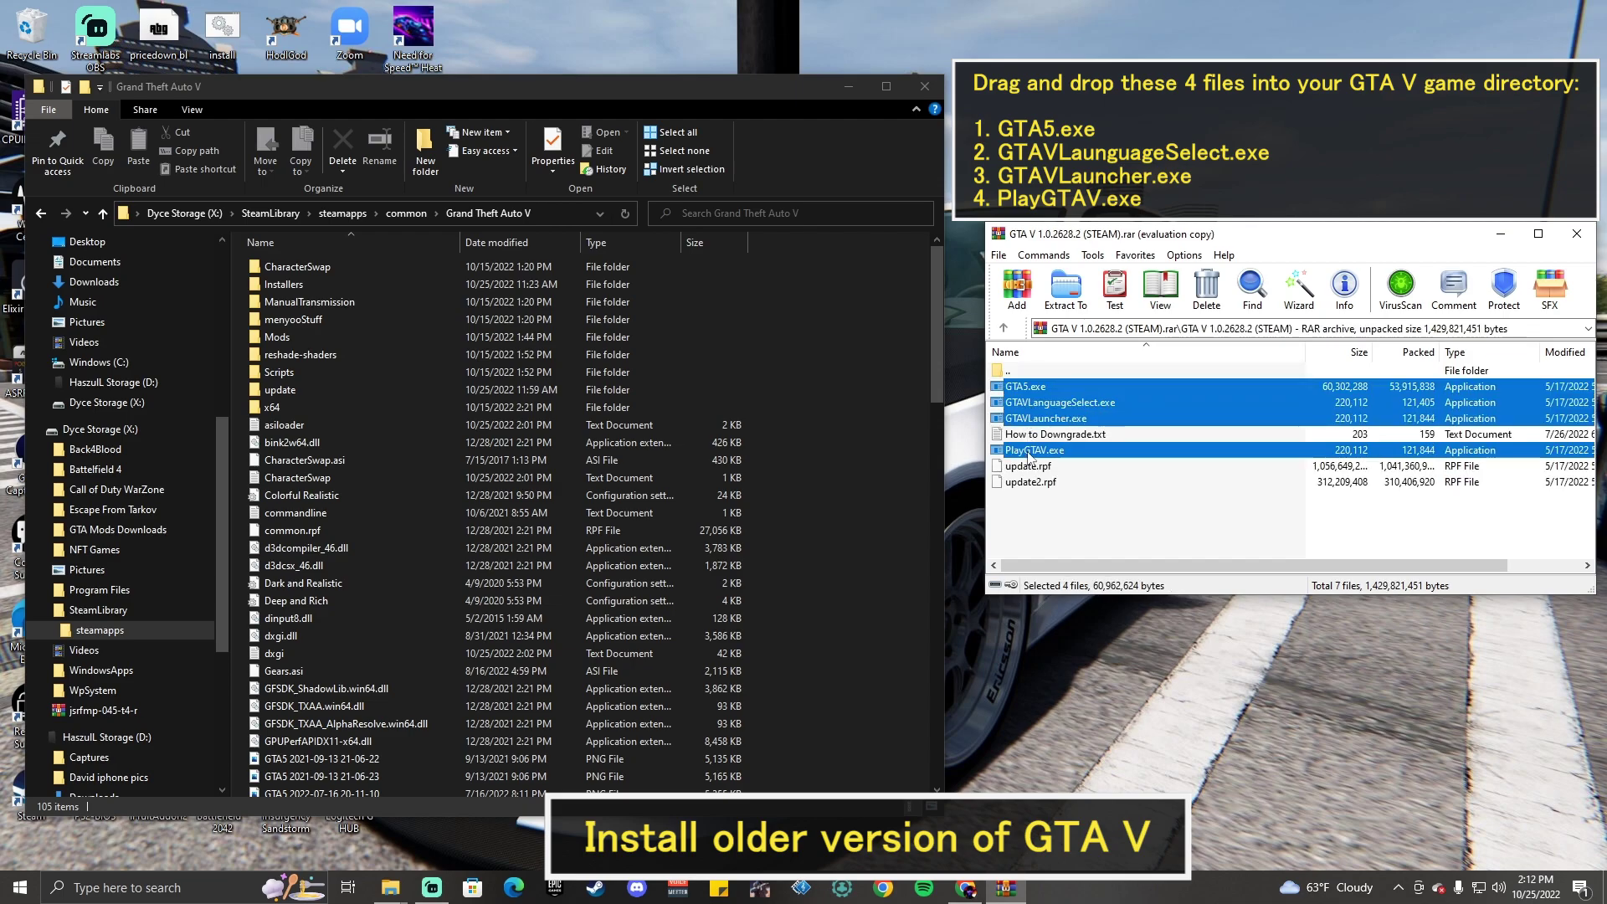
left_click_drag(1030, 456, 893, 460)
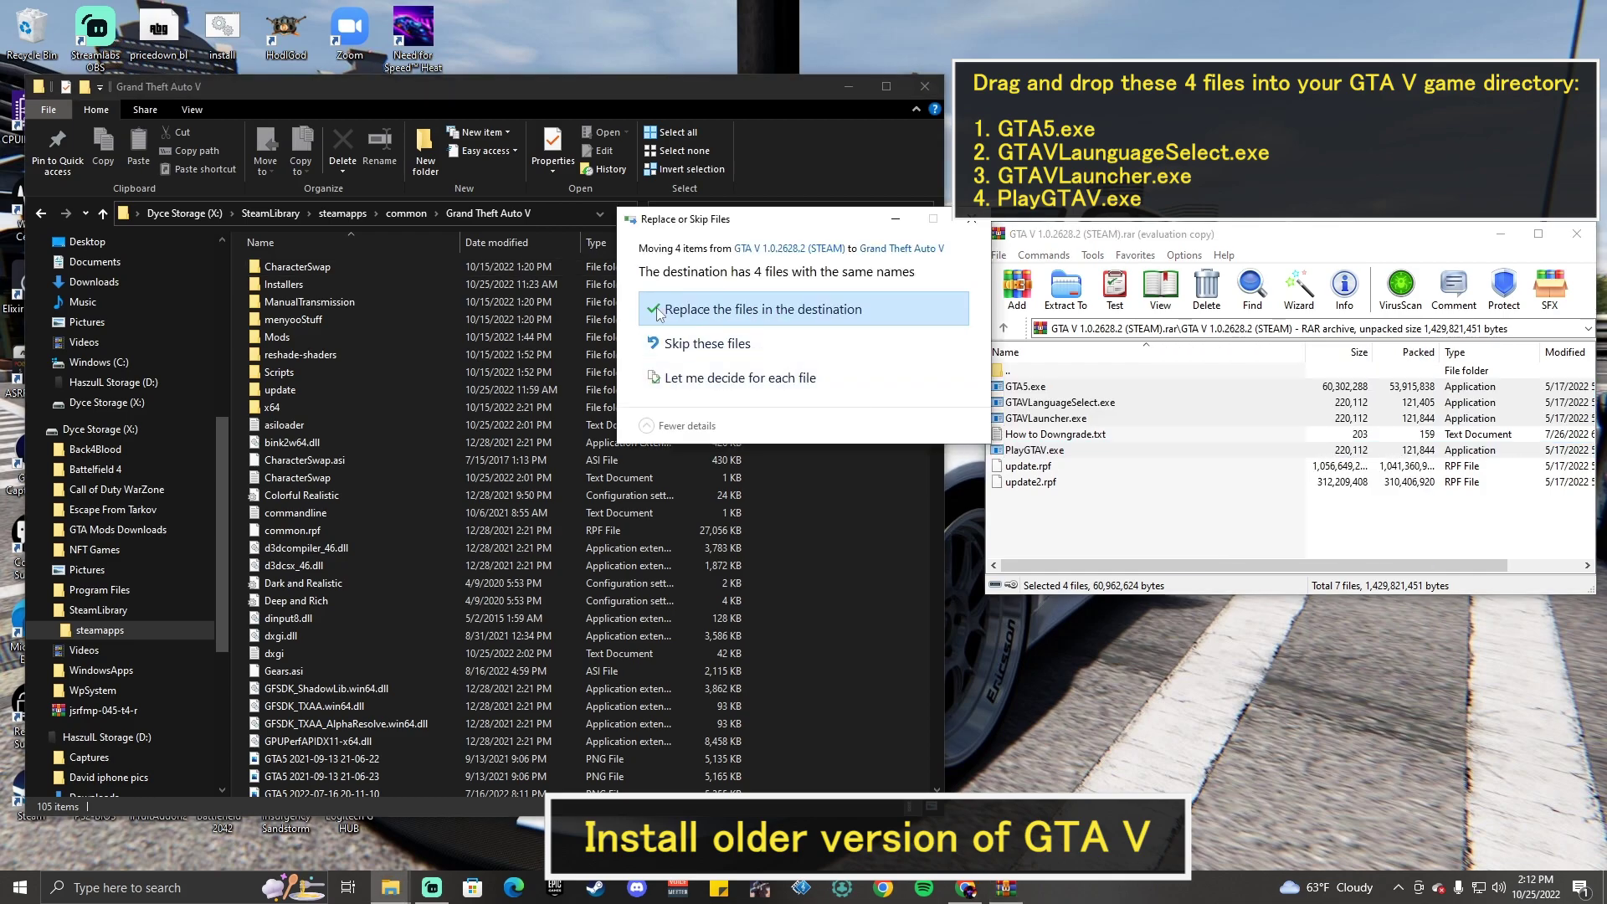
left_click(736, 312)
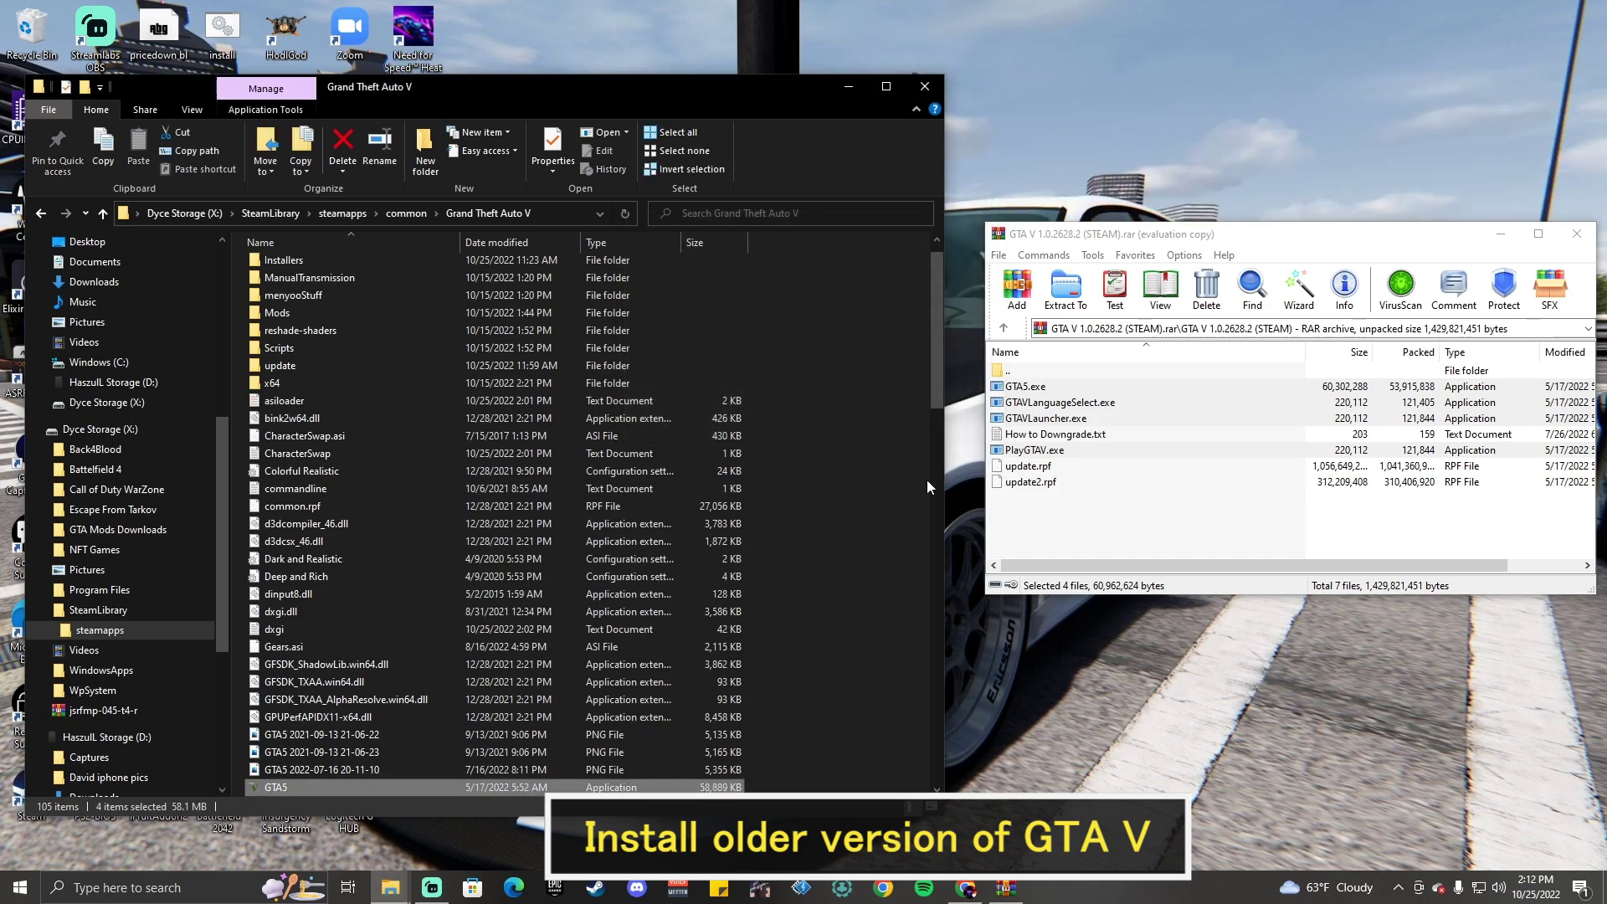
- Overwrite update.rpf and update2.rpf in the game's update folder with the archive's older copies
double_click(278, 366)
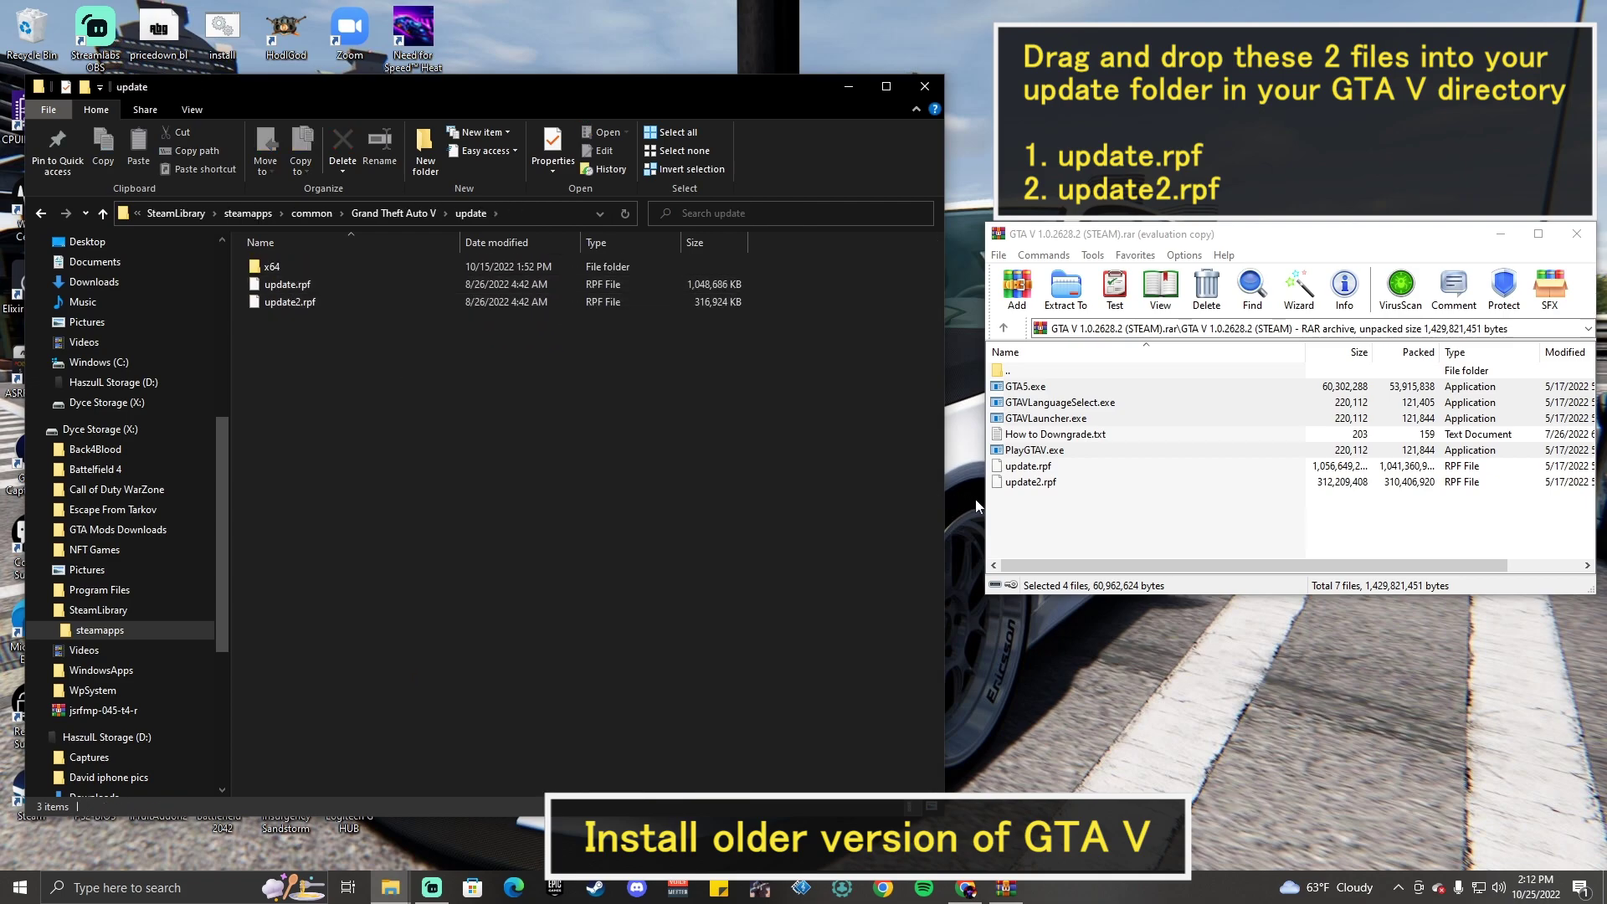
left_click(1031, 519)
left_click(1021, 470)
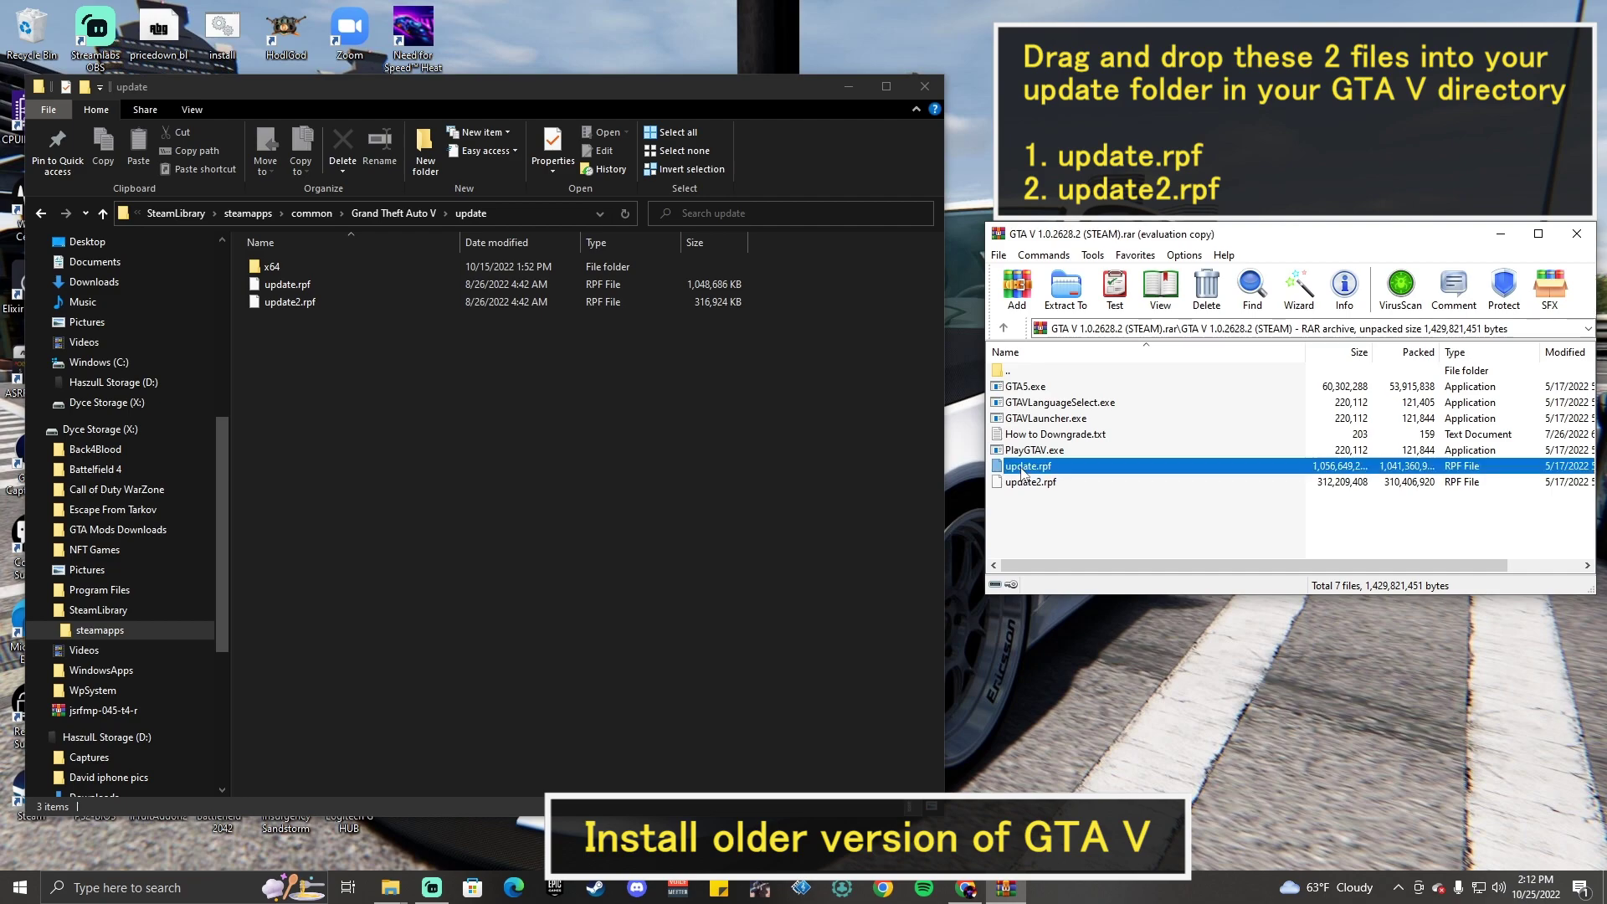
left_click(1030, 483, "shift")
left_click_drag(1127, 474, 863, 481)
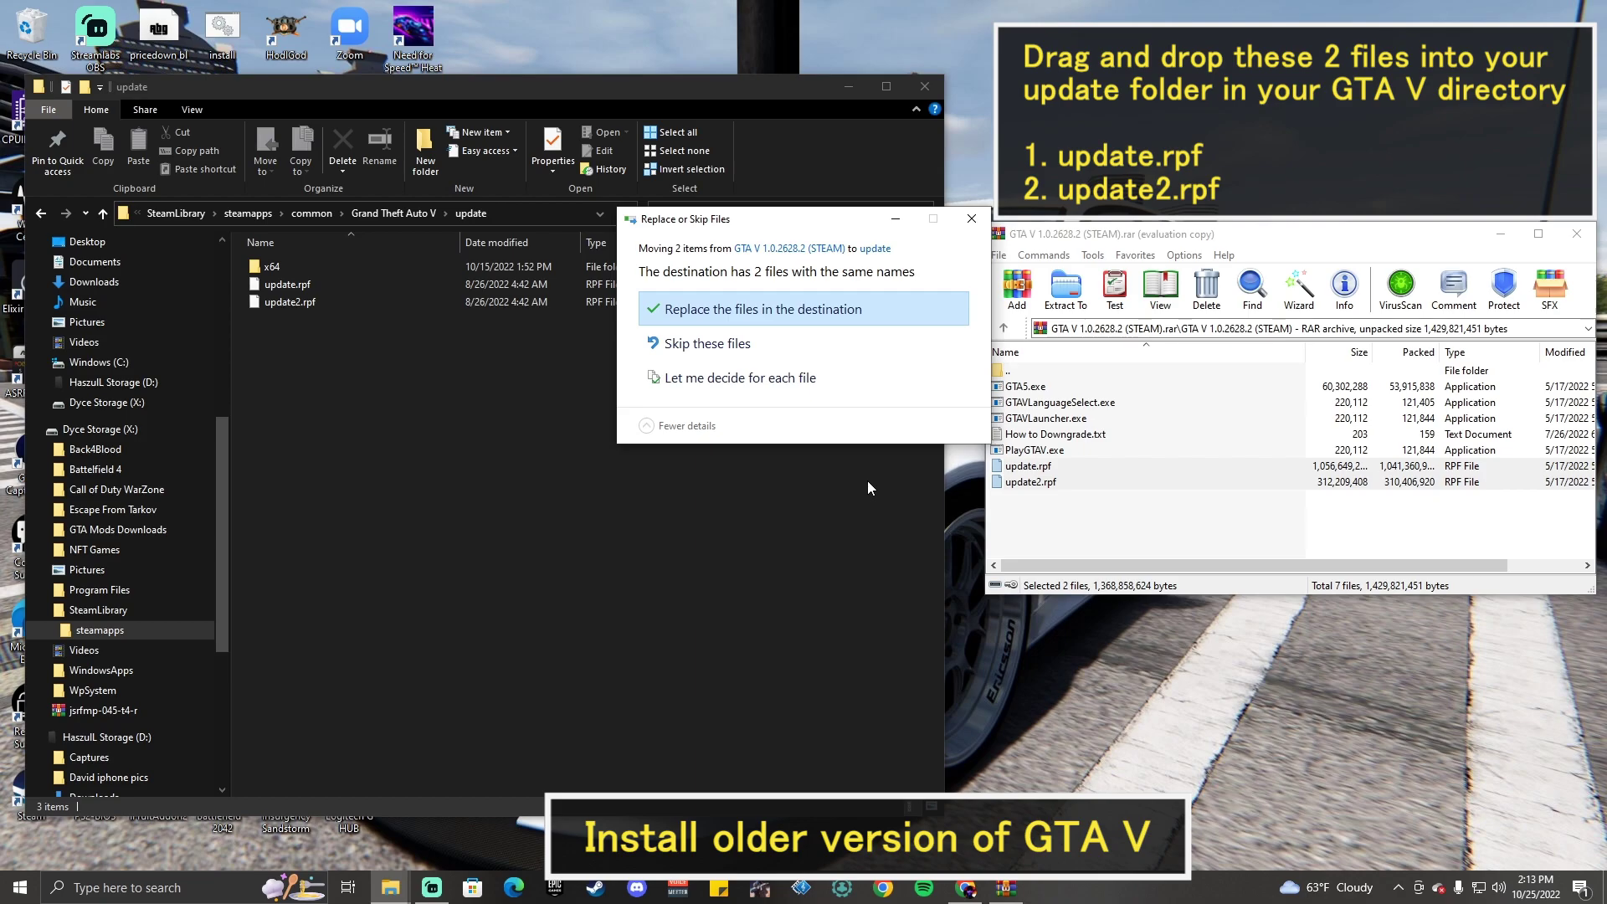
left_click(708, 322)
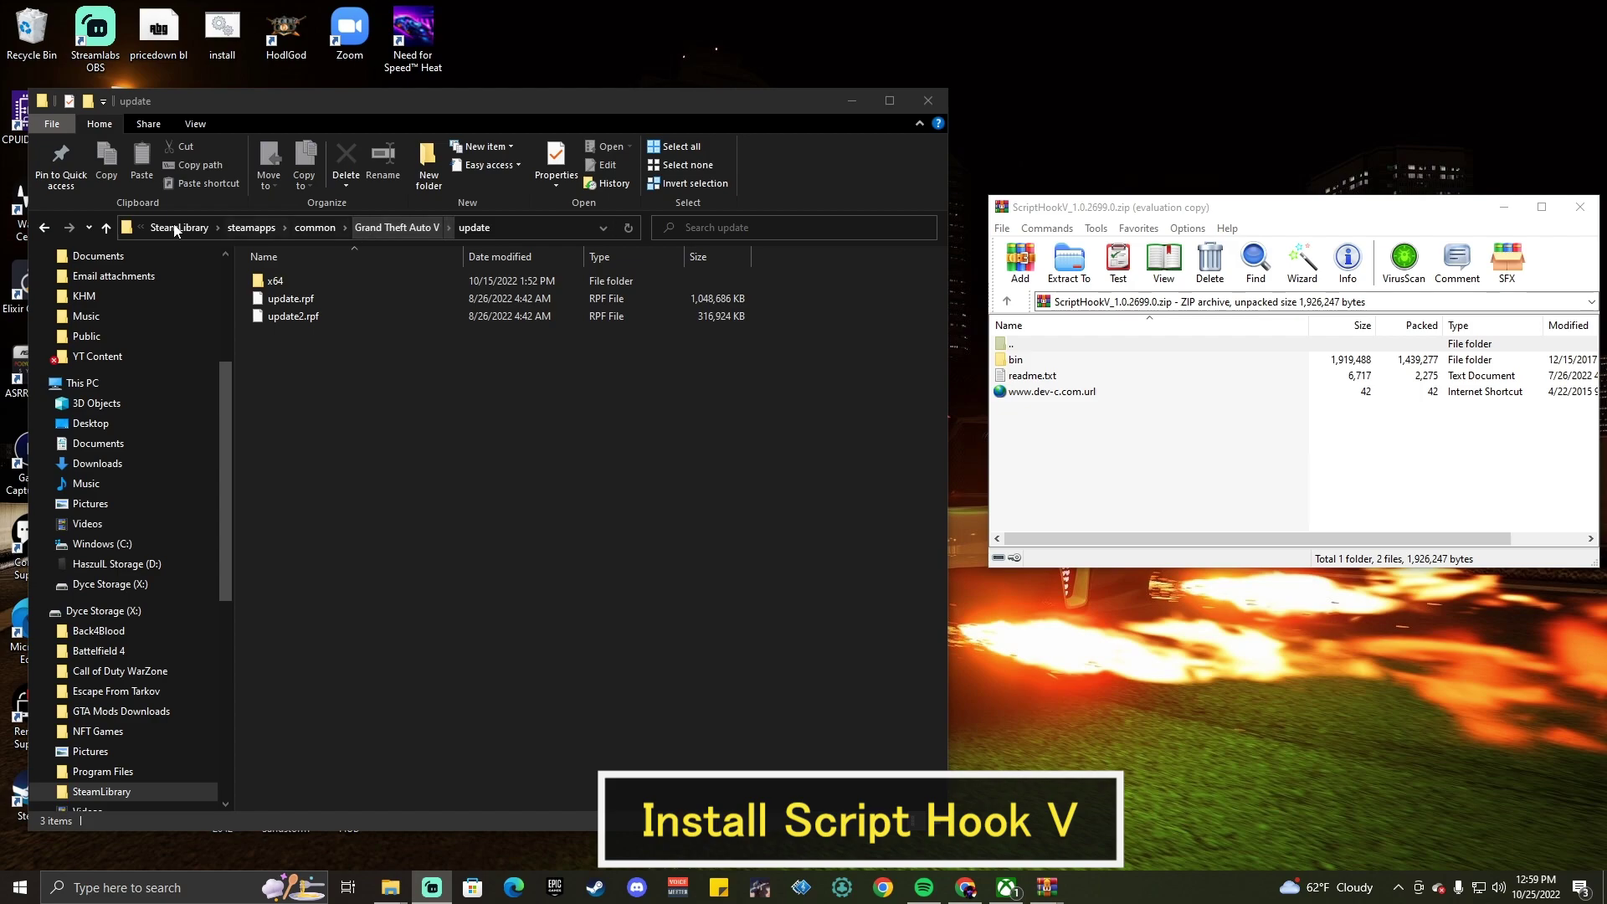
- Copy dinput8.dll and ScriptHookV.dll from the Script Hook V zip's bin folder into the game folder, replacing the old copies
left_click(43, 230)
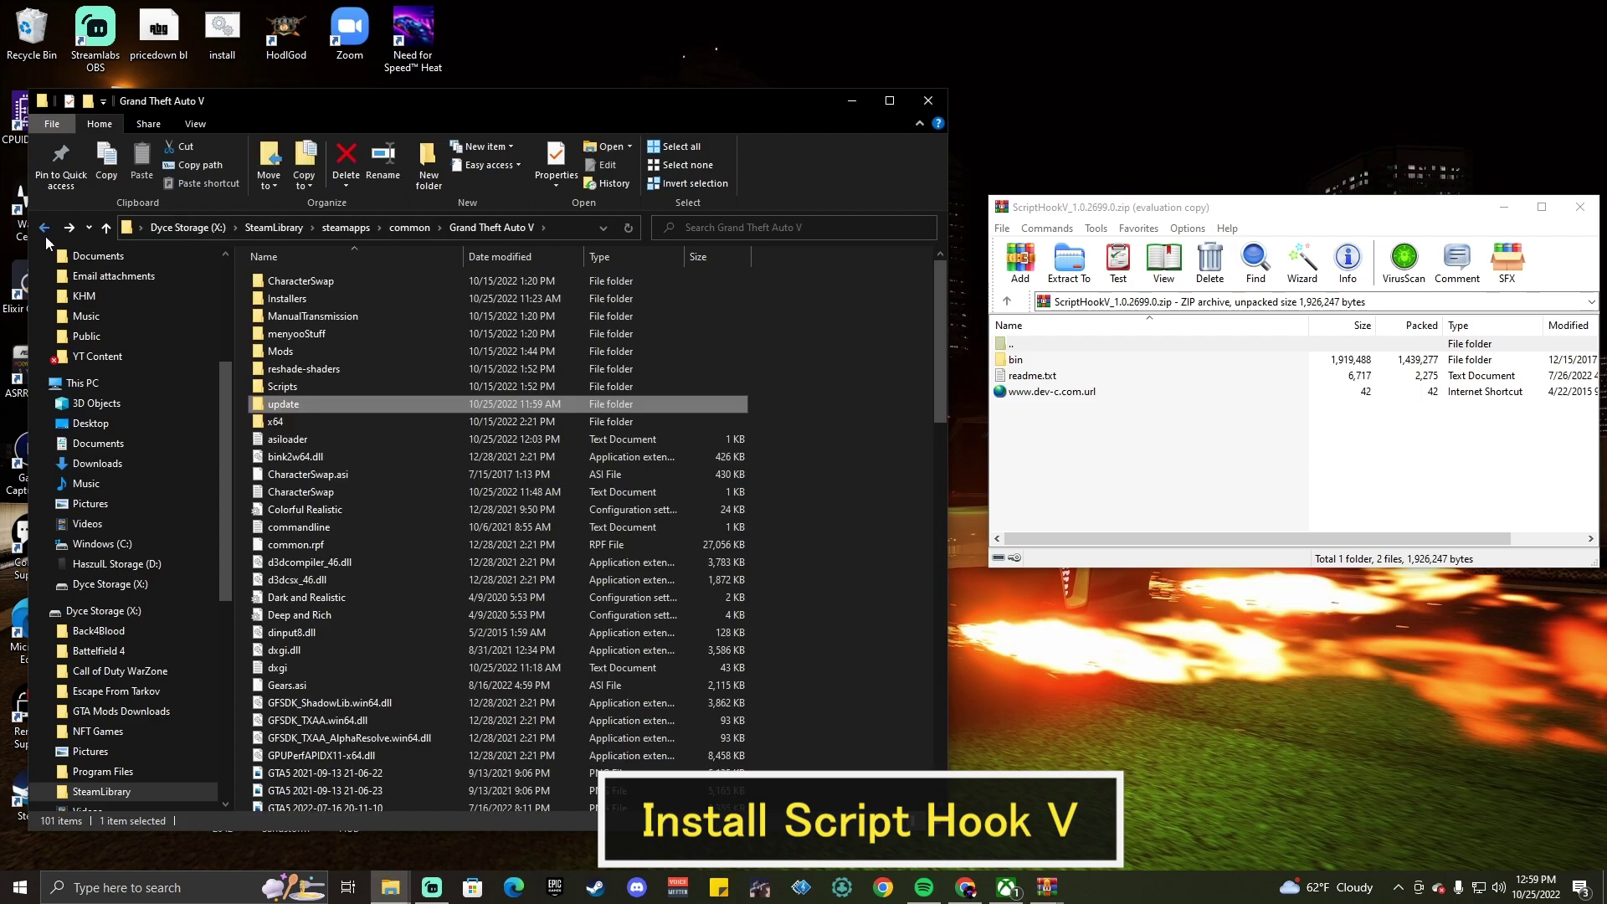
left_click(884, 558)
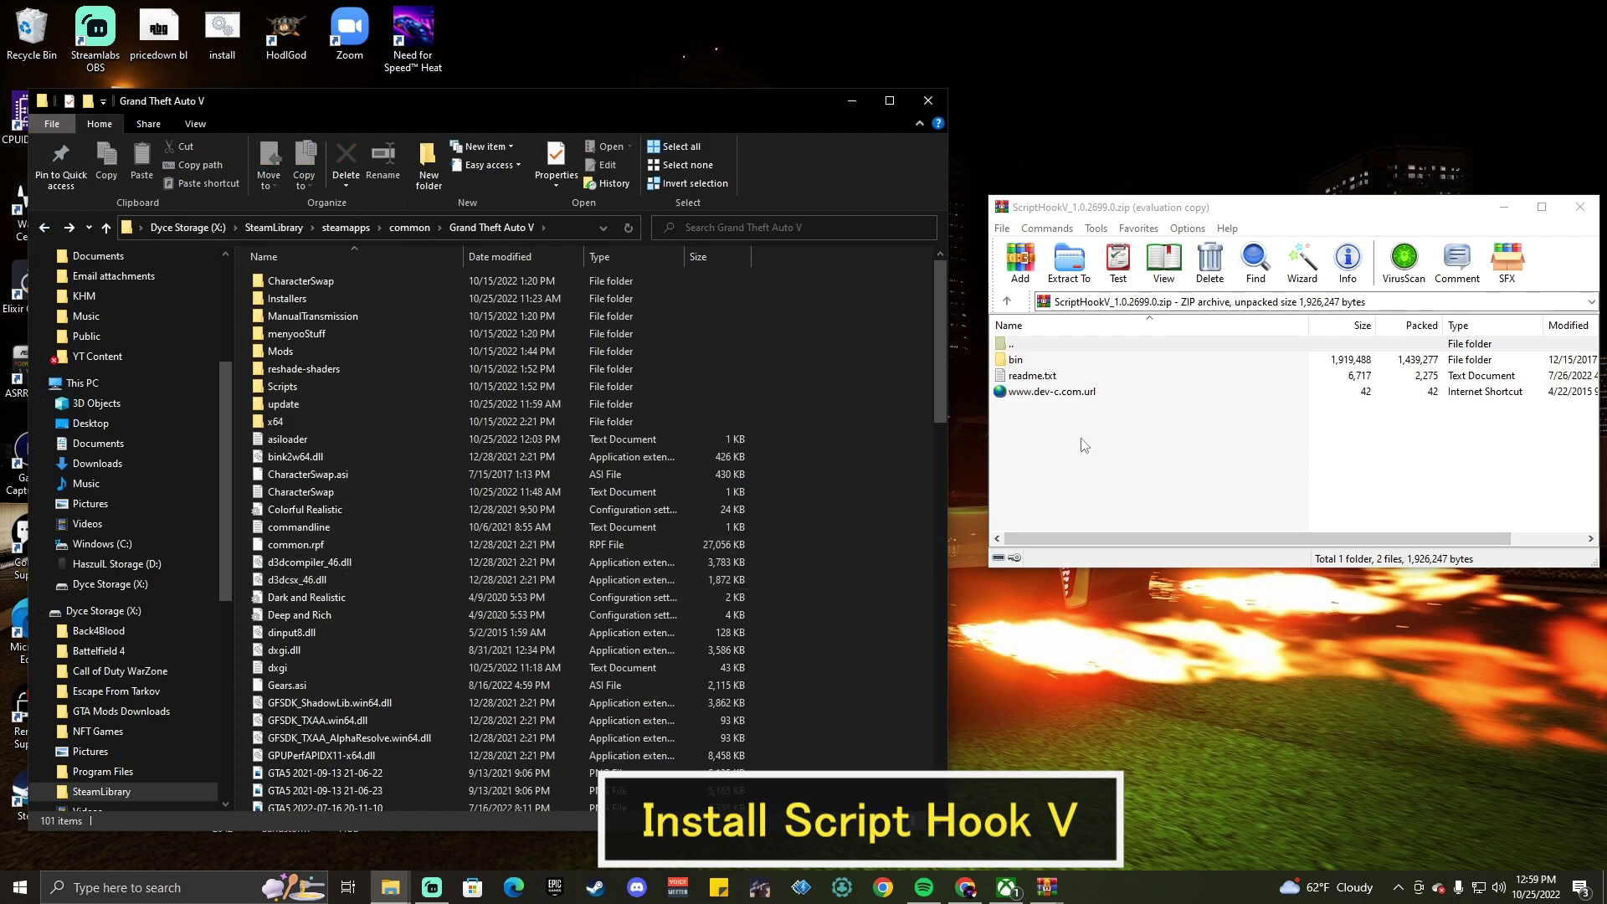
left_click(1043, 216)
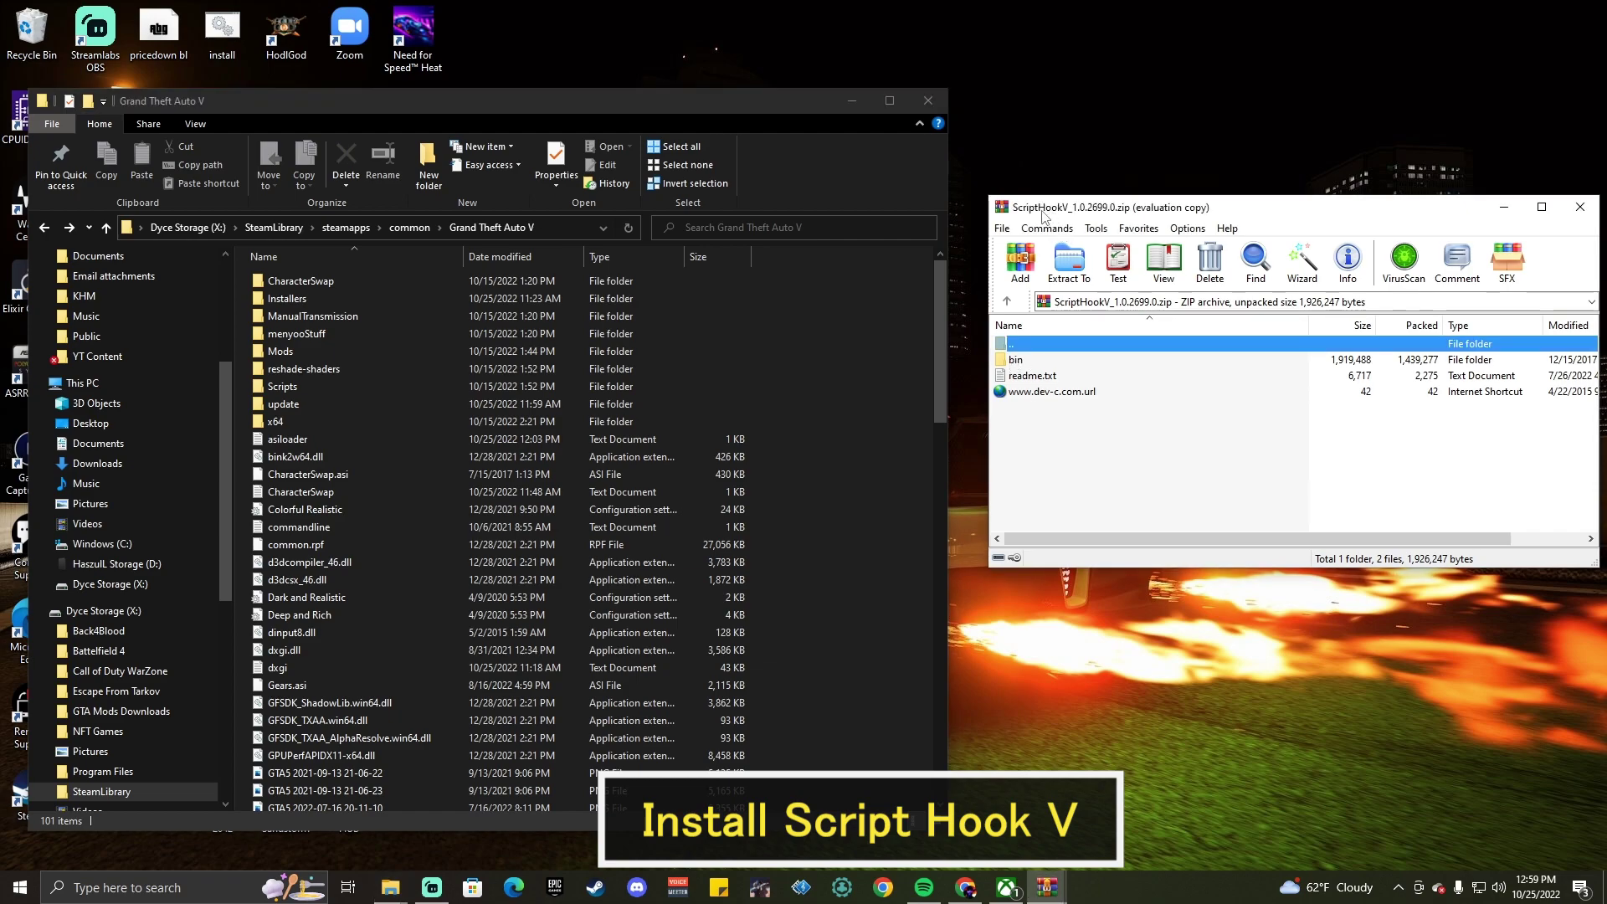
double_click(1016, 360)
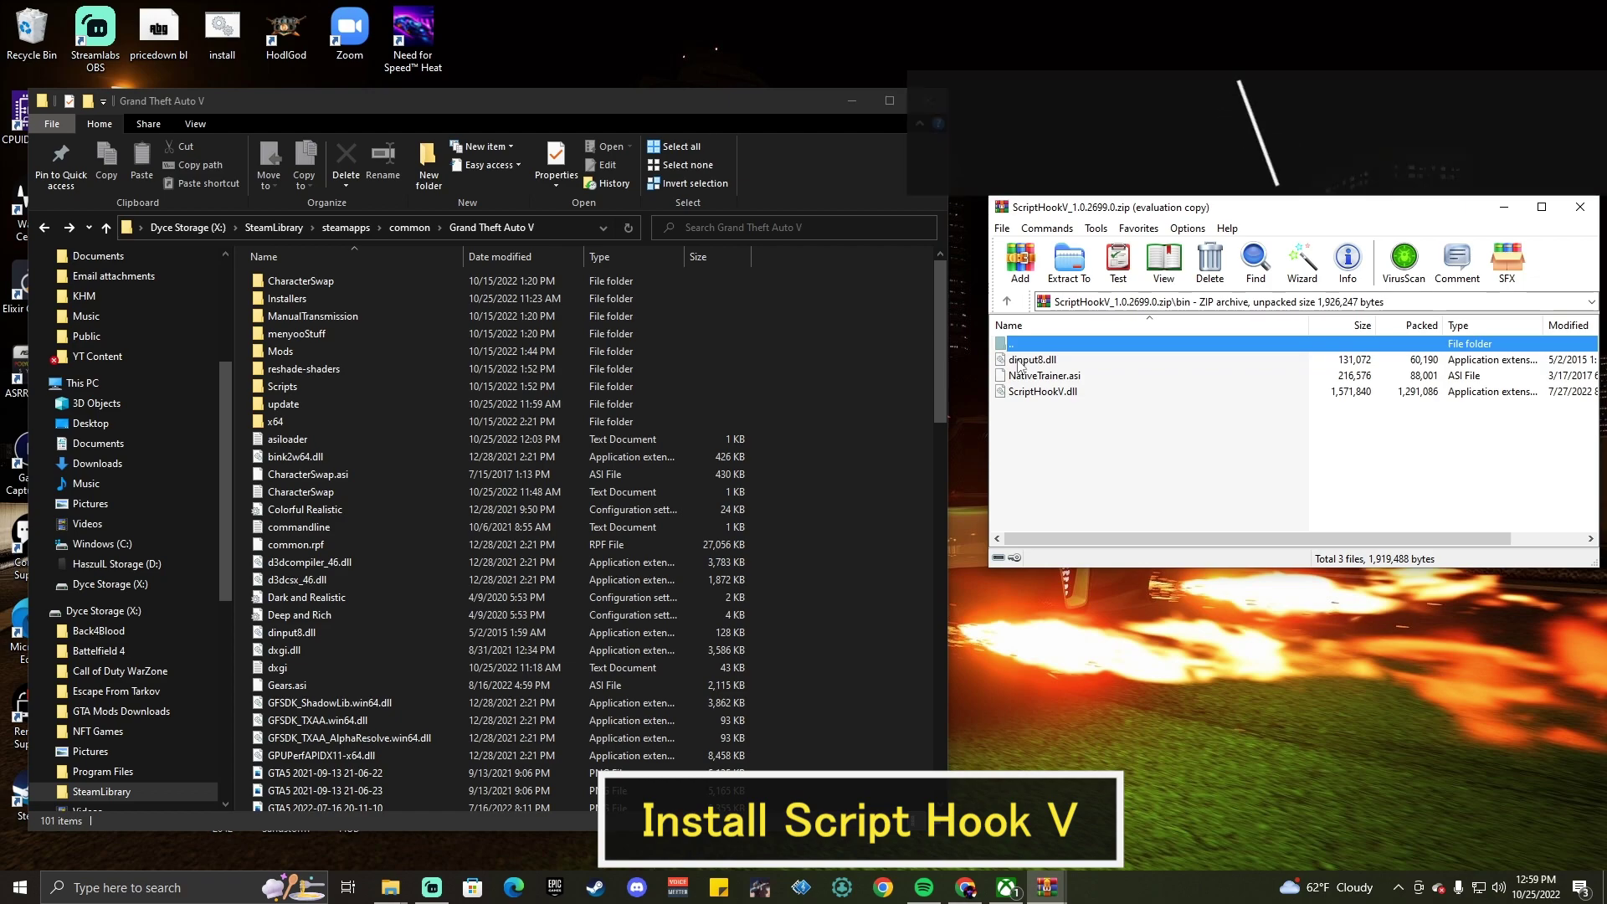
left_click(1019, 361)
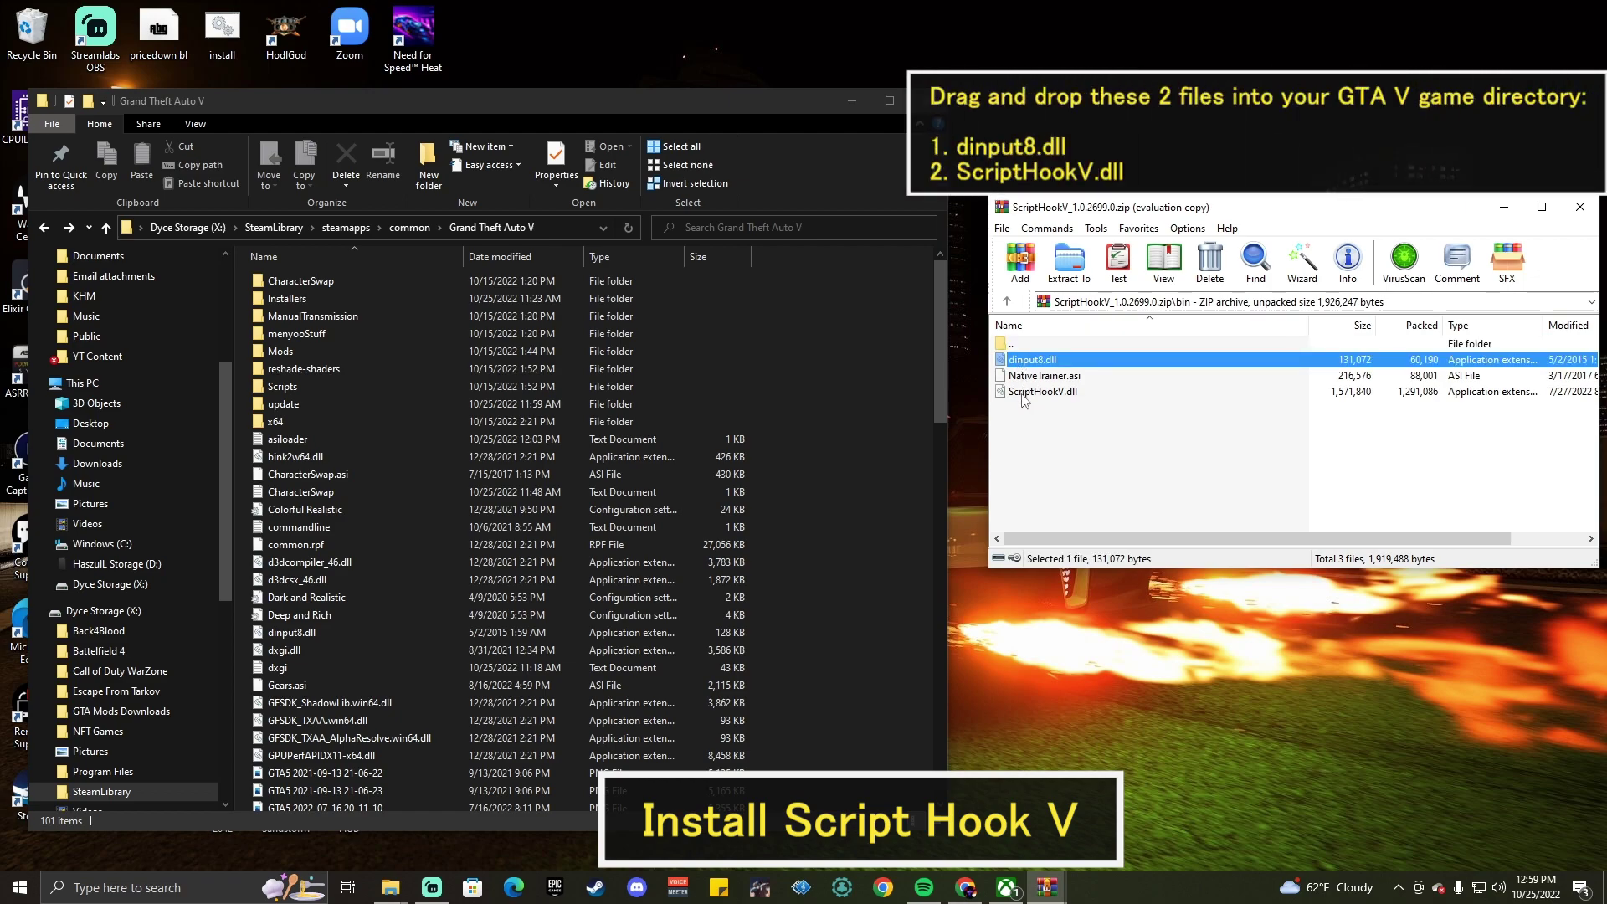
left_click(1023, 394, "ctrl")
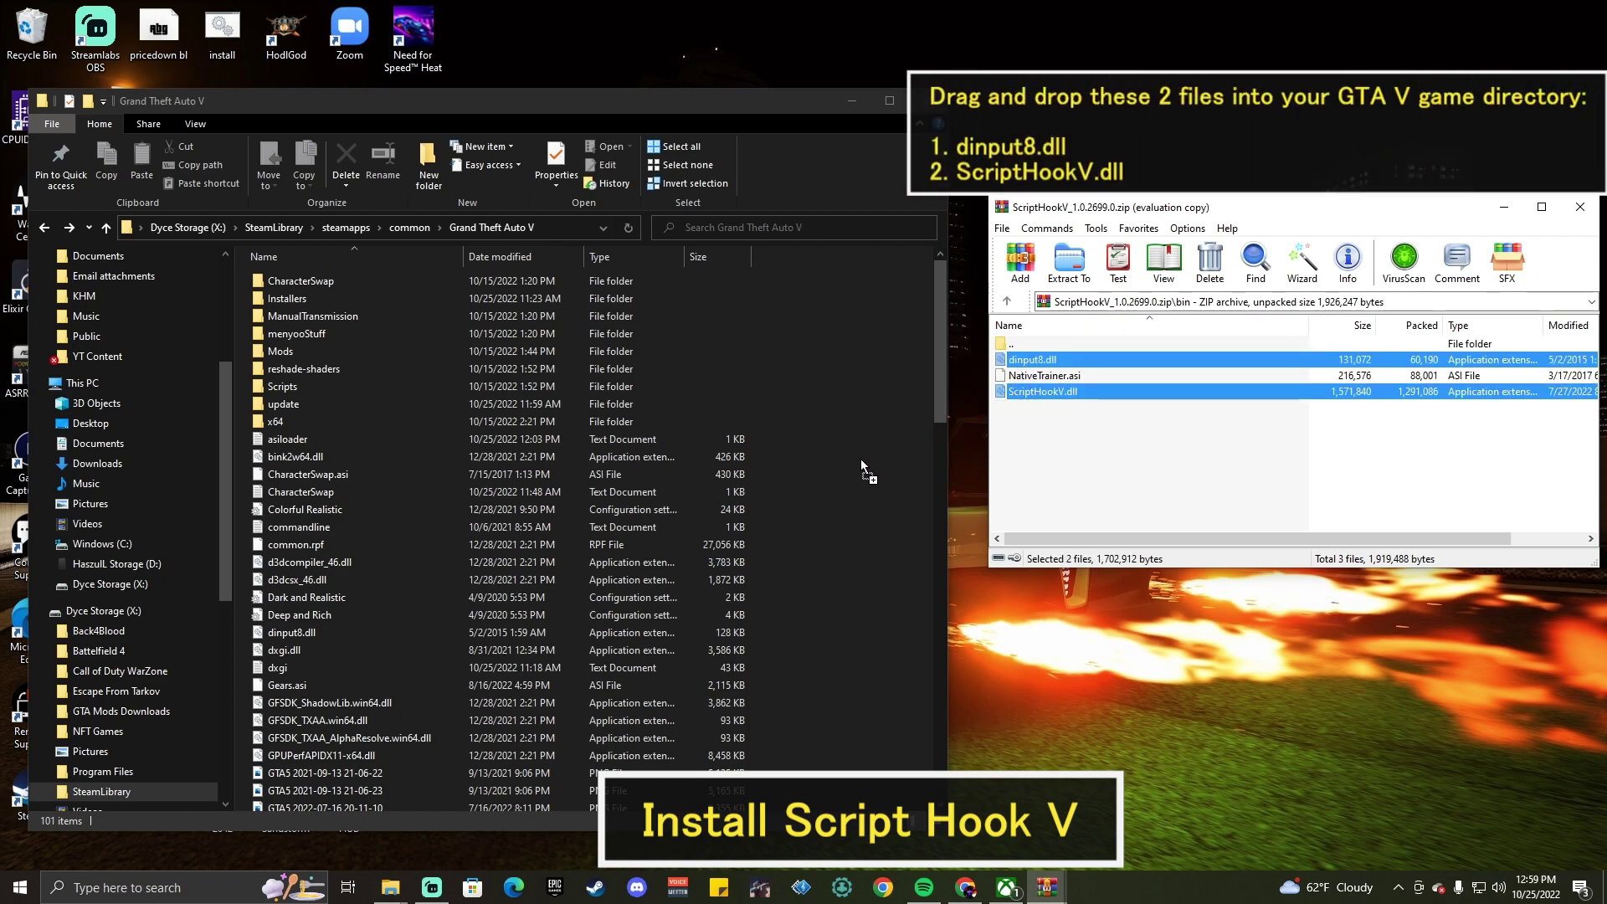
left_click_drag(861, 458, 846, 467)
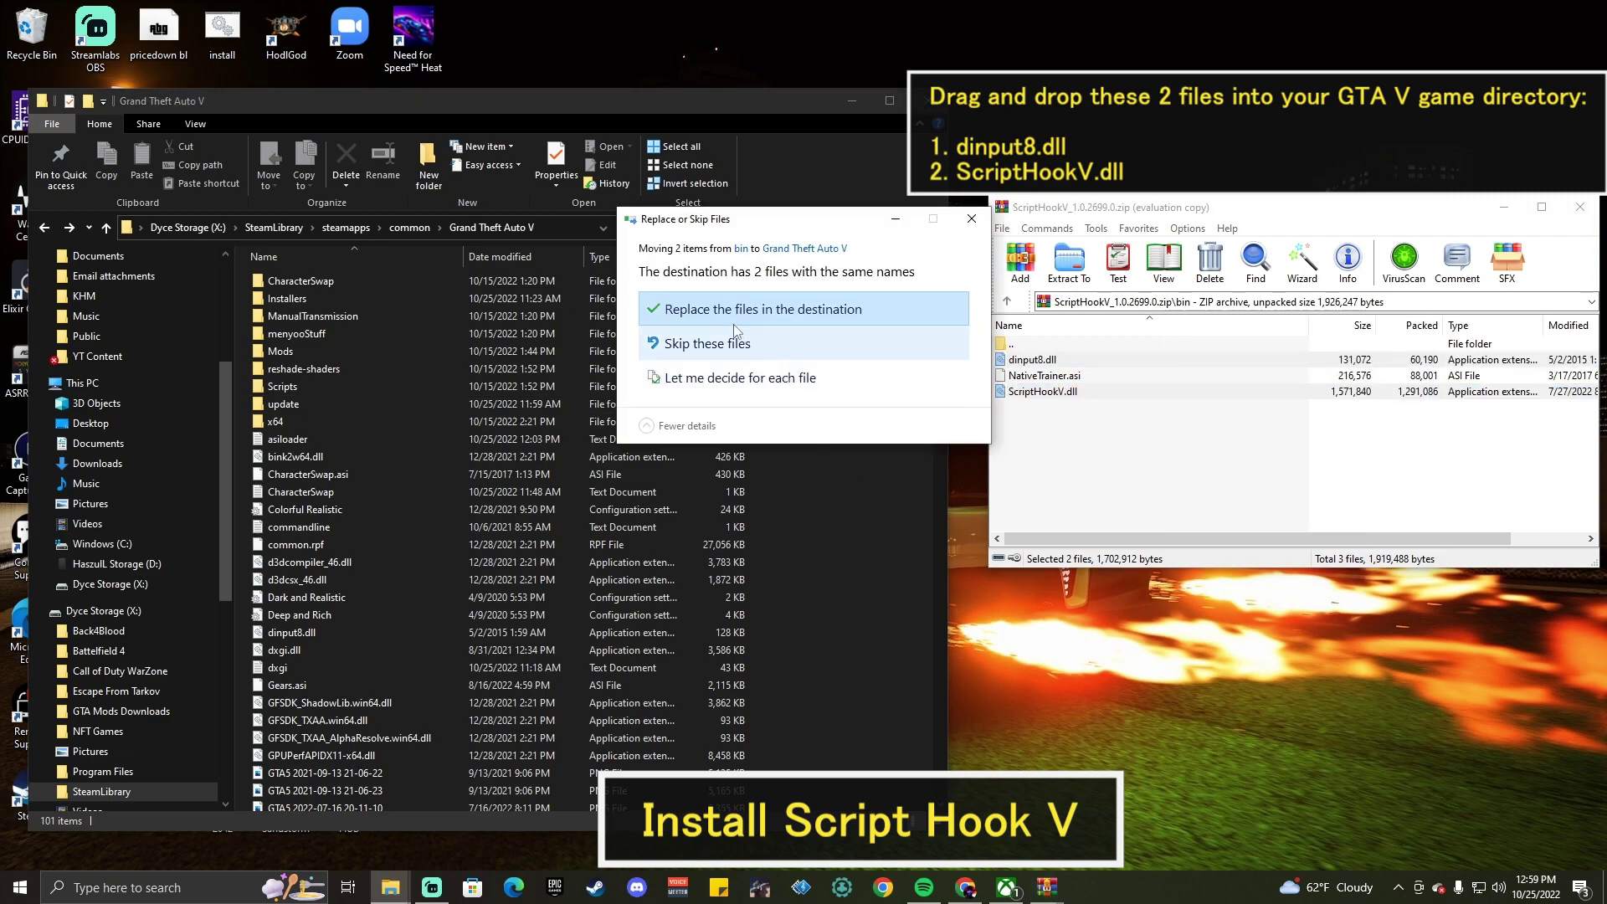
left_click(718, 314)
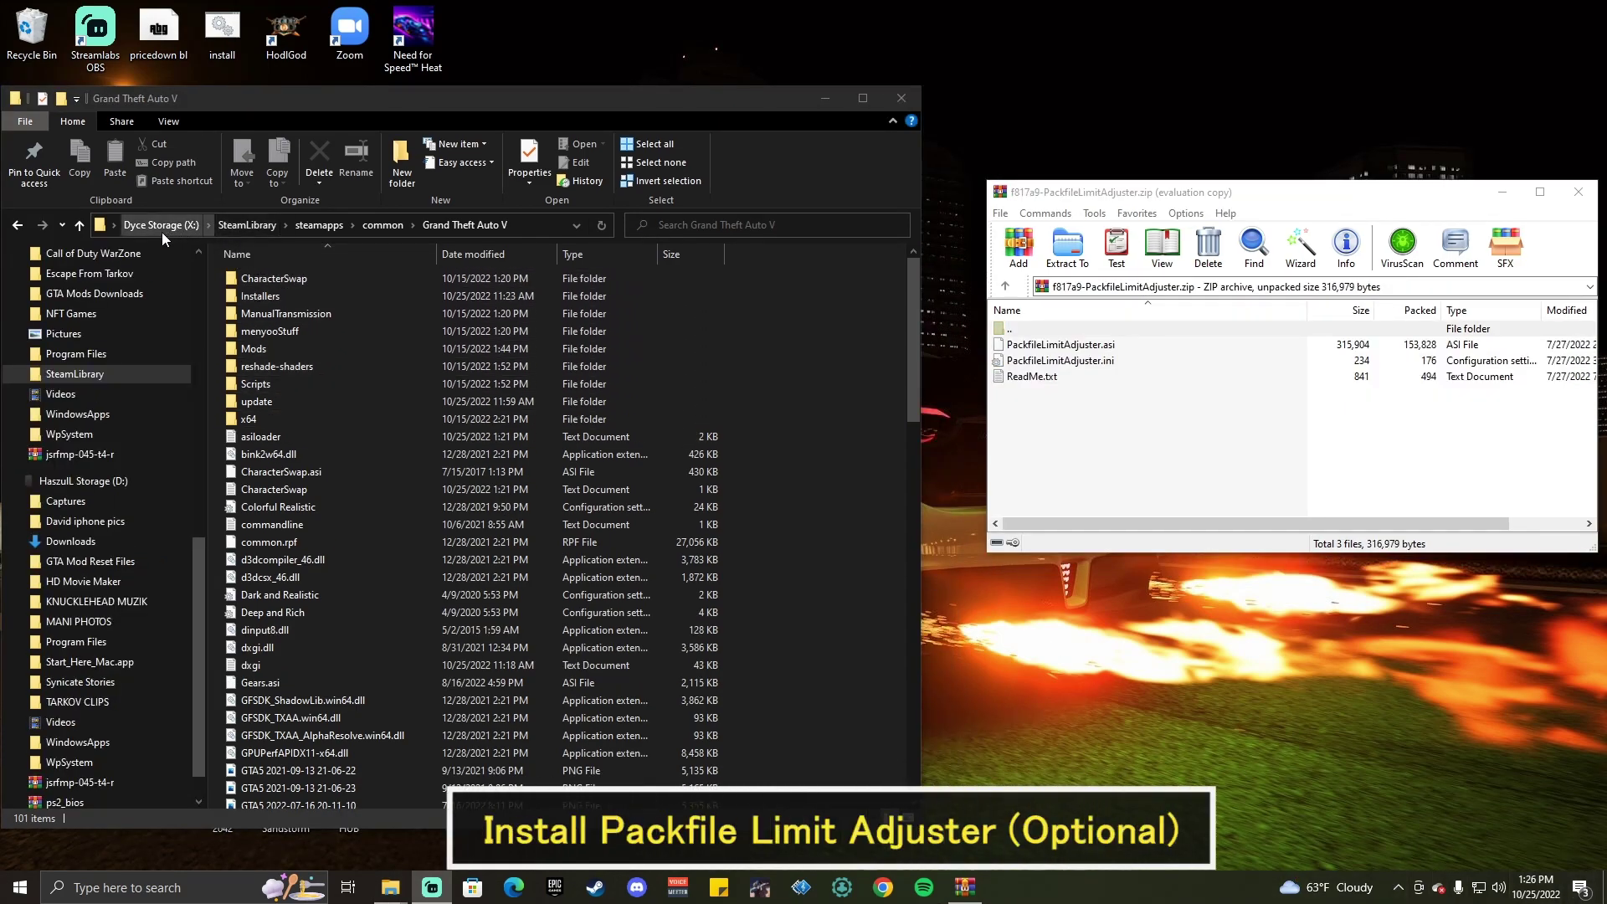
- Copy PackfileLimitAdjuster.asi and PackfileLimitAdjuster.ini into the game folder, replacing the old asi
left_click(1061, 348)
left_click(1056, 361, "shift")
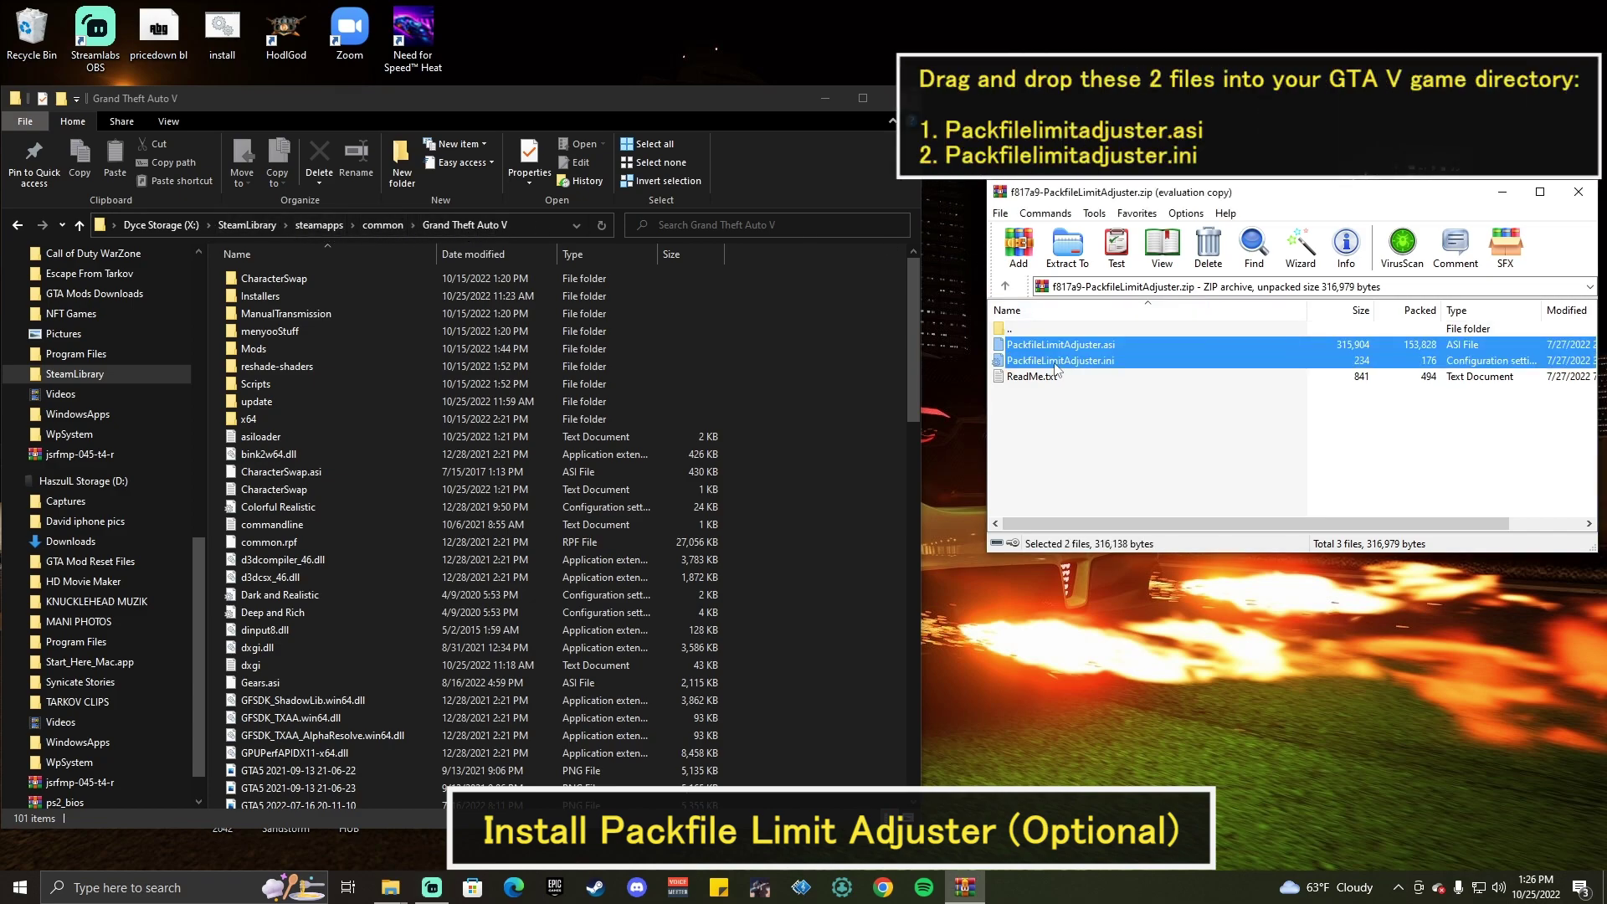
left_click_drag(846, 450, 846, 451)
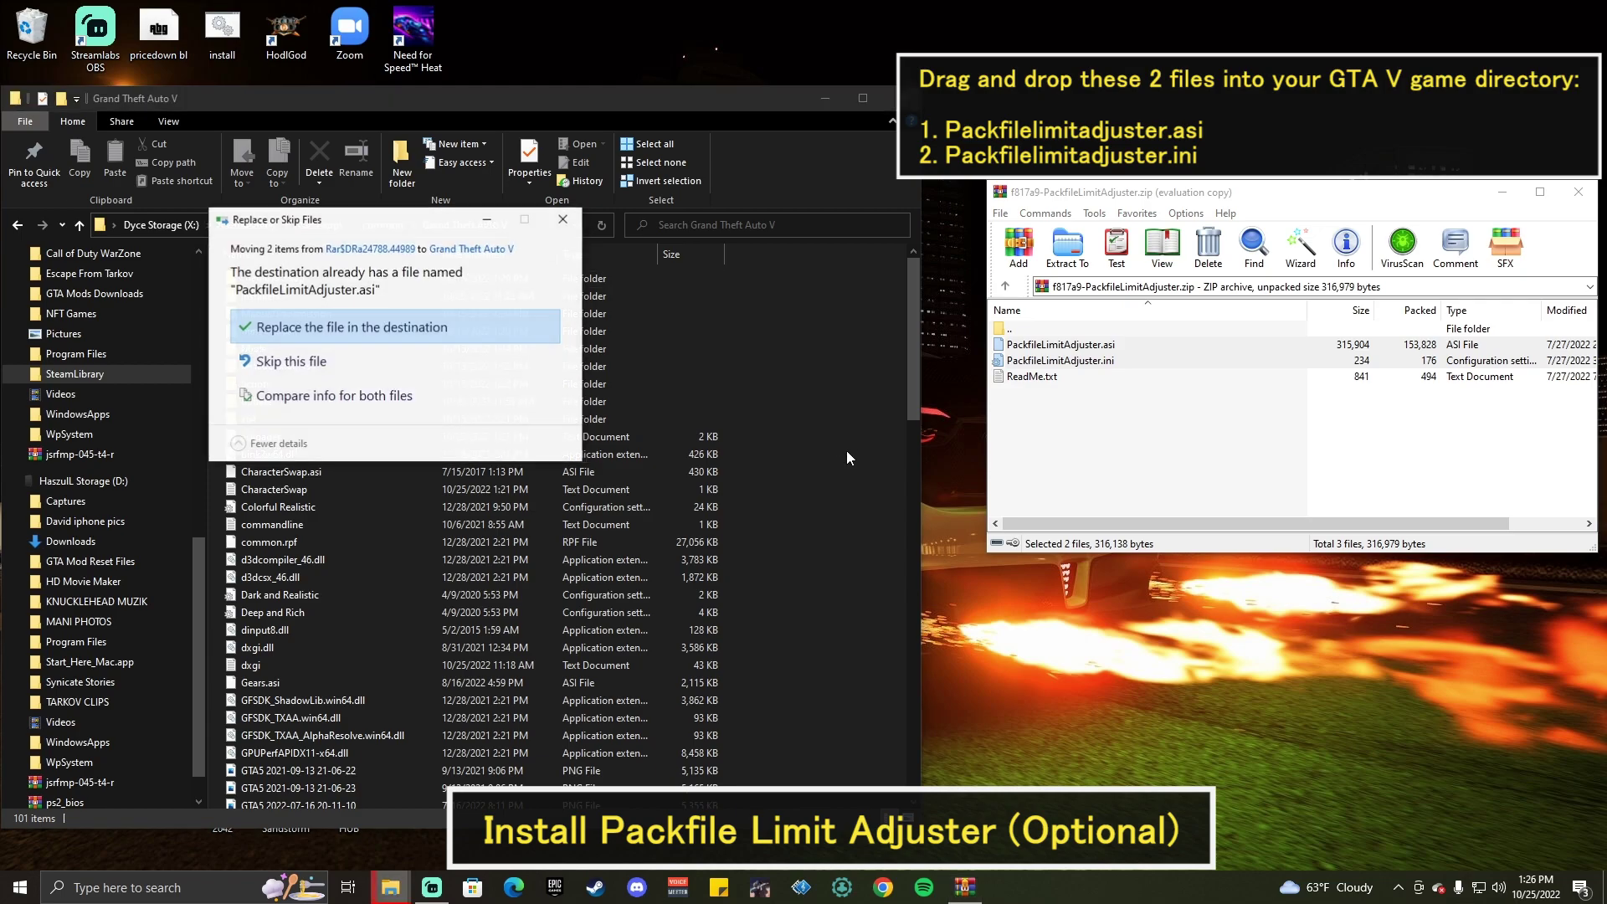
left_click(367, 327)
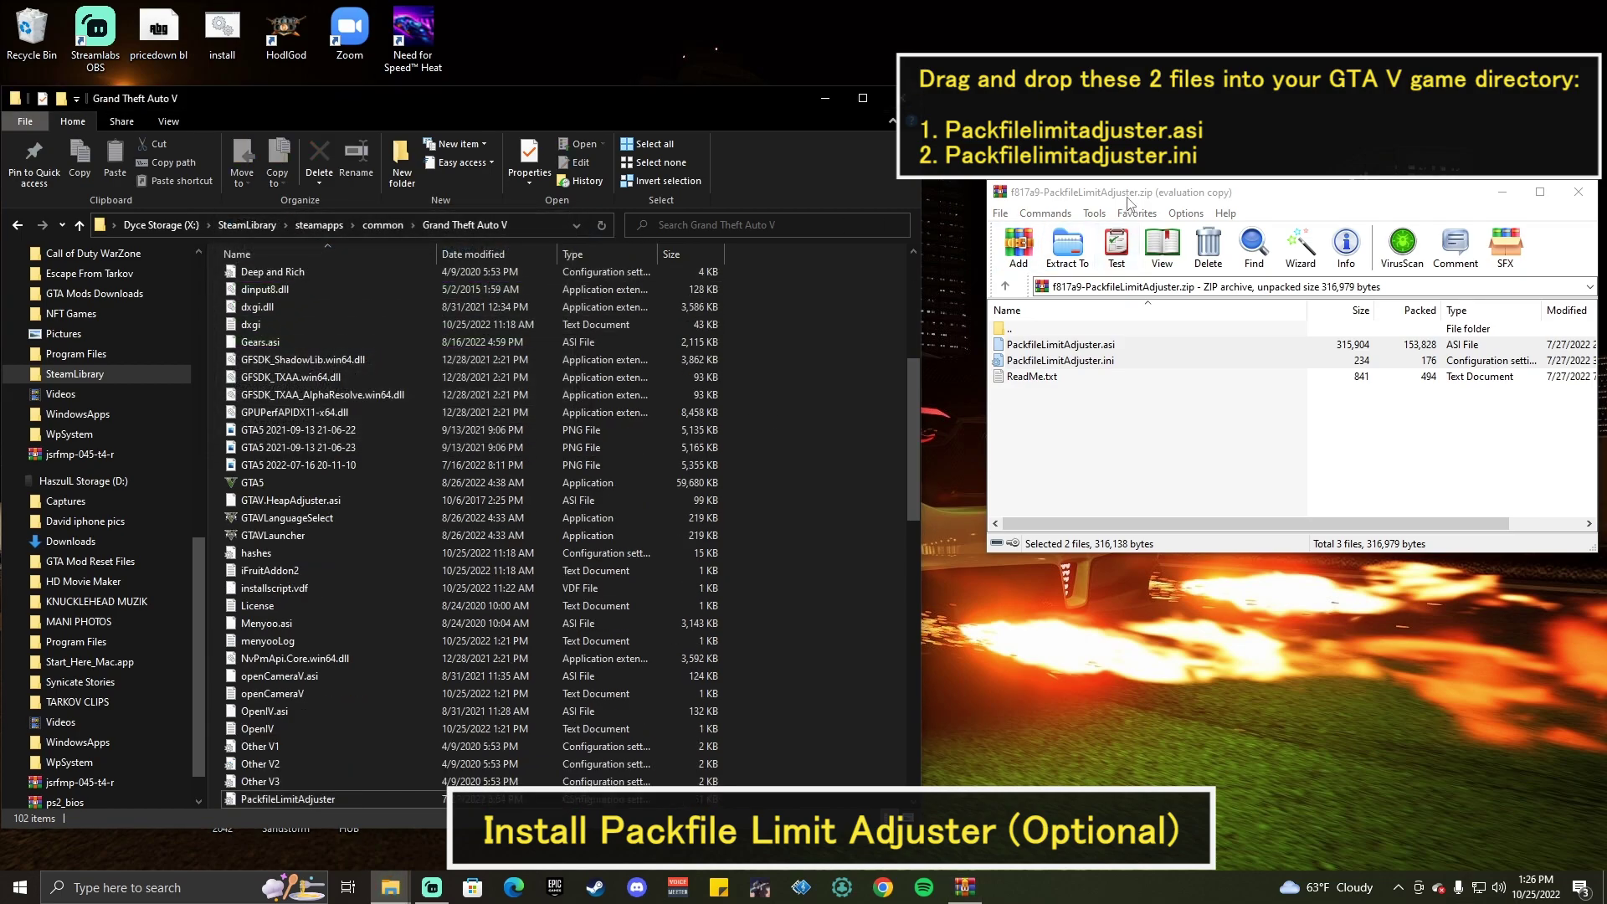
left_click_drag(1127, 202, 1093, 198)
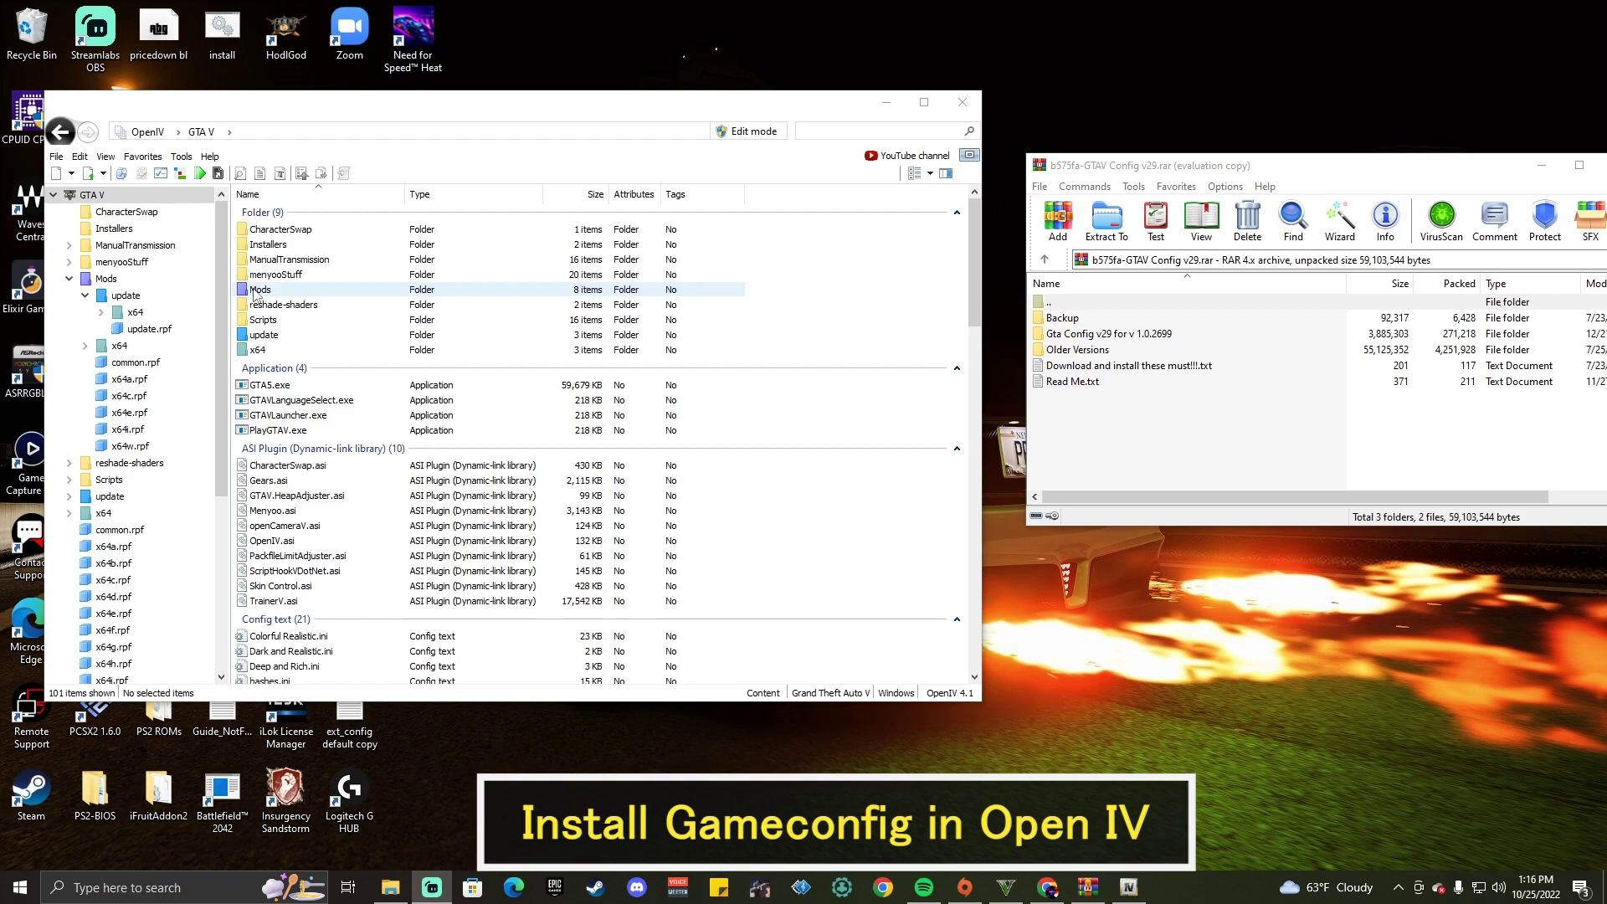
- Browse Mods > update > update.rpf > common > data in OpenIV and select the existing gameconfig.xml
double_click(258, 290)
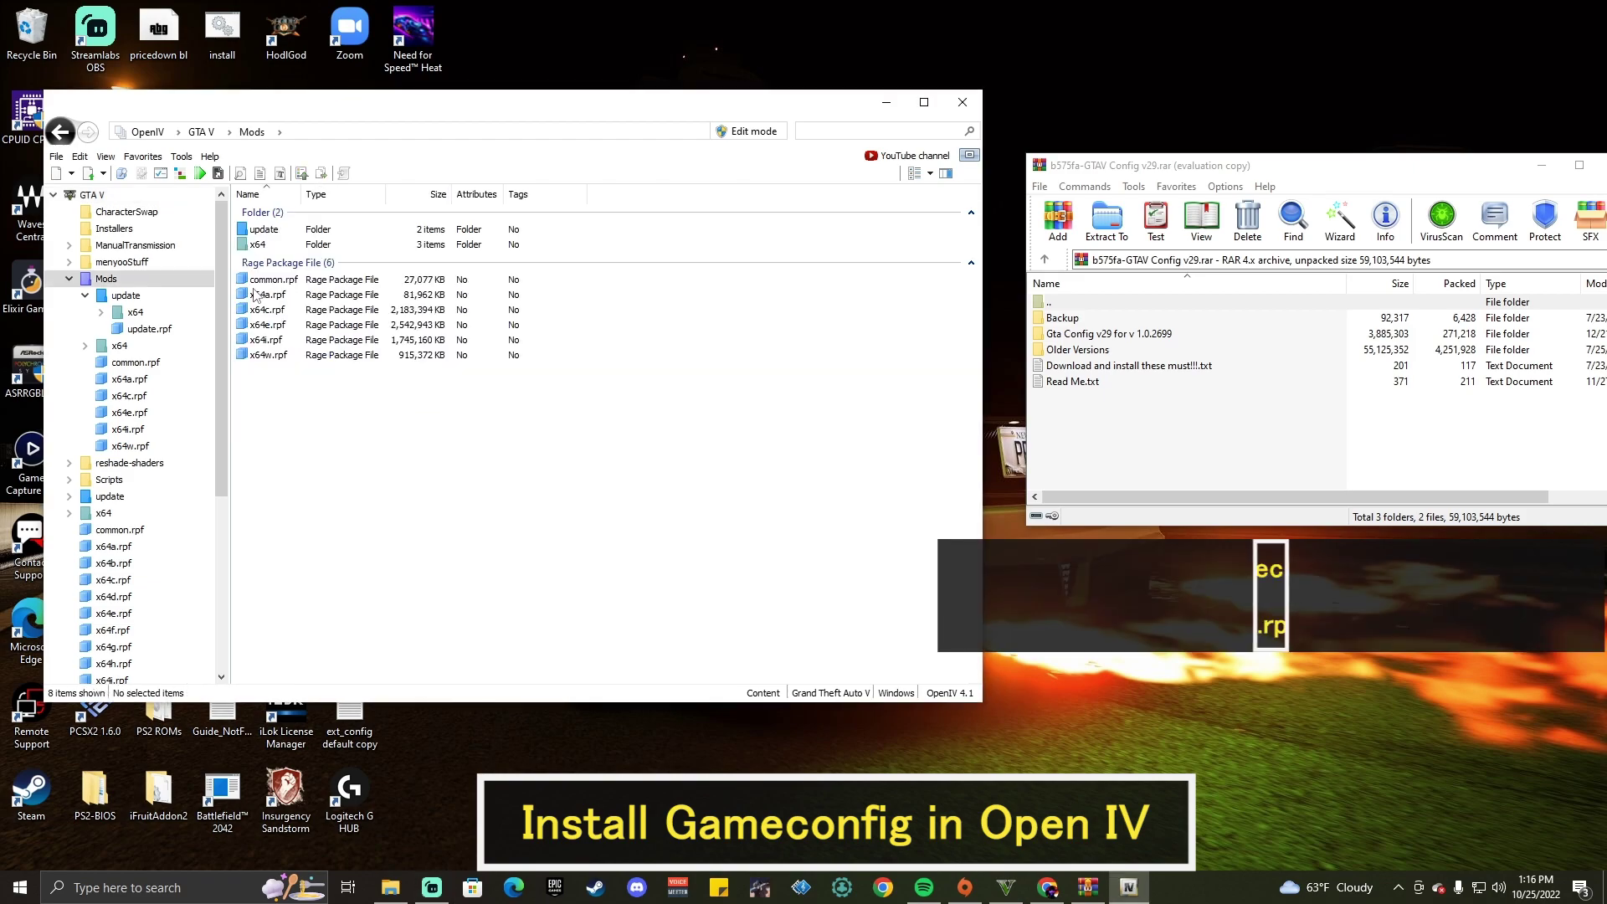
double_click(262, 231)
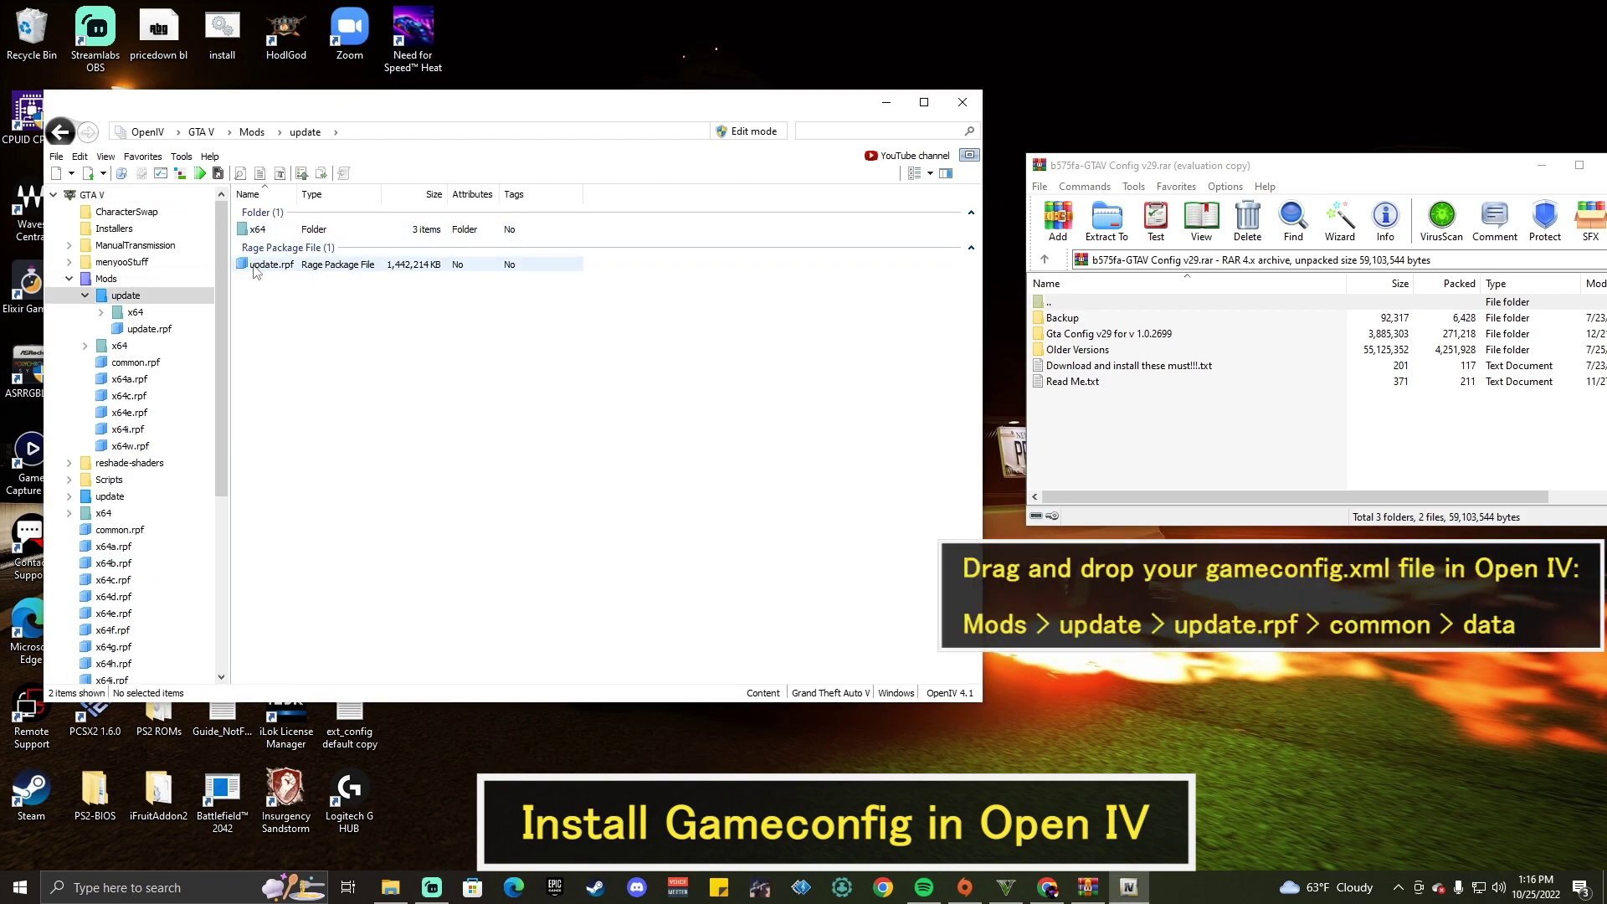
double_click(266, 265)
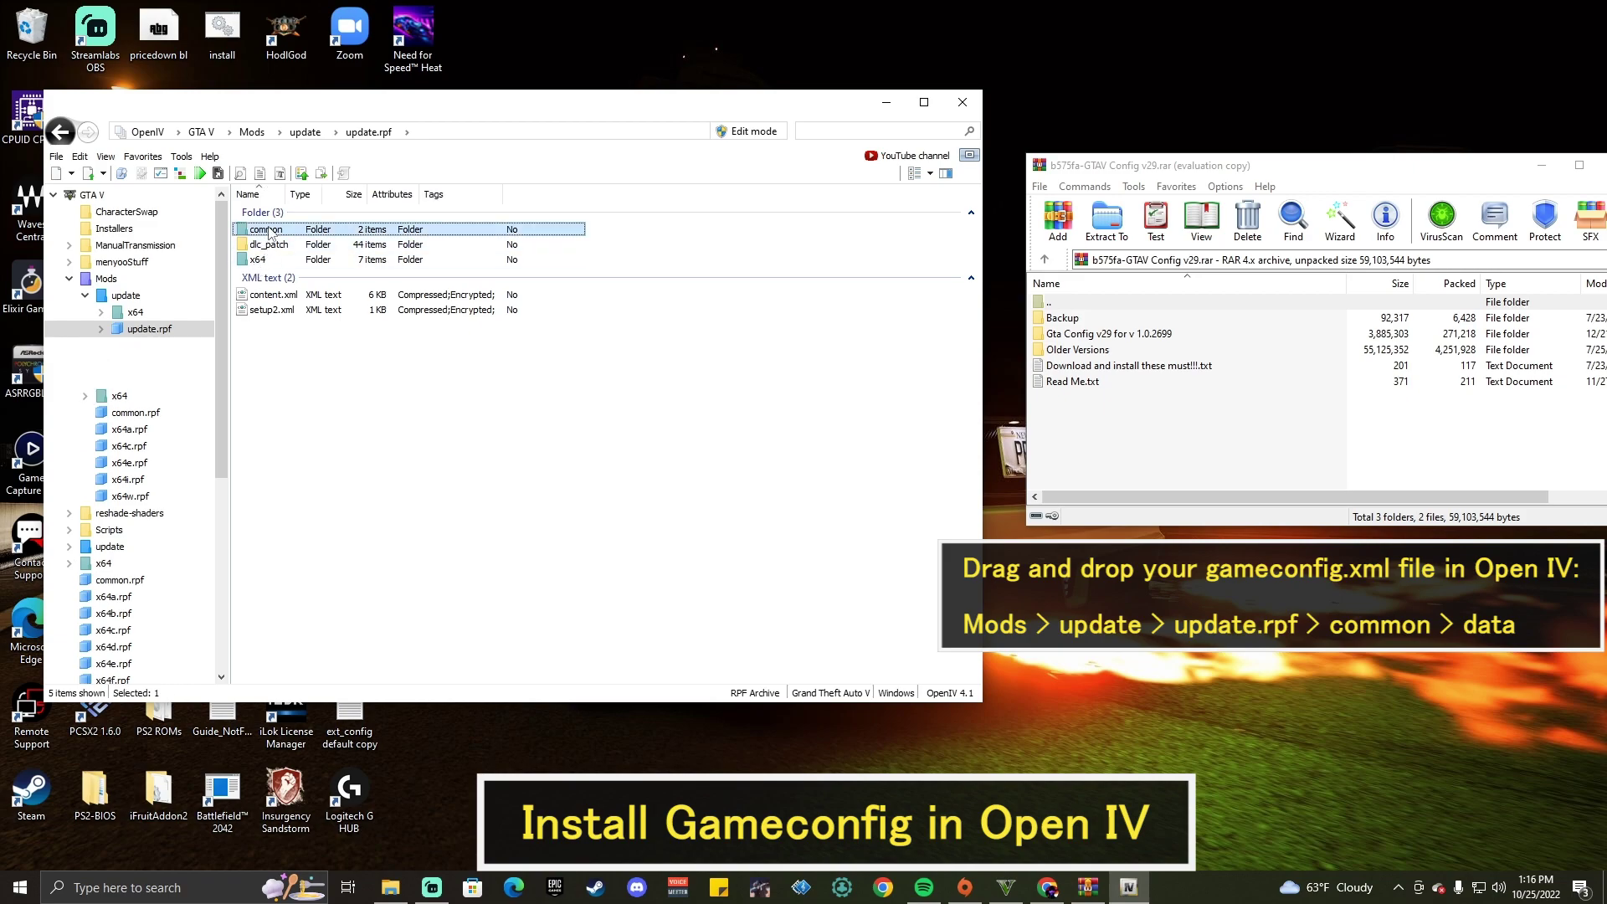
double_click(268, 230)
double_click(268, 231)
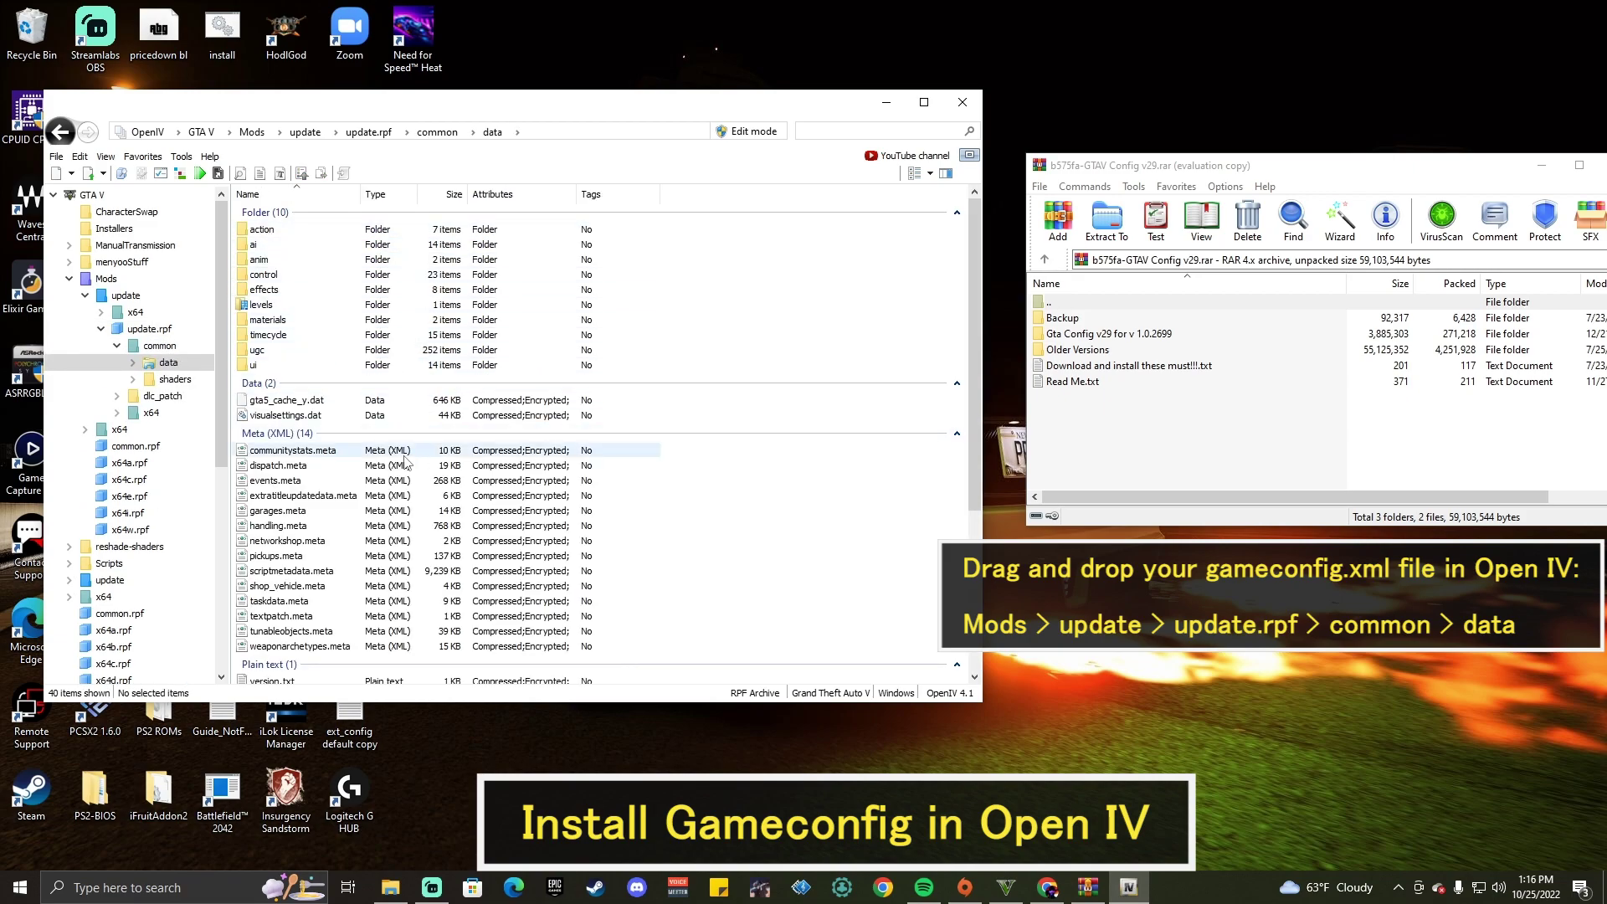
scroll(310, 452, "down", 5)
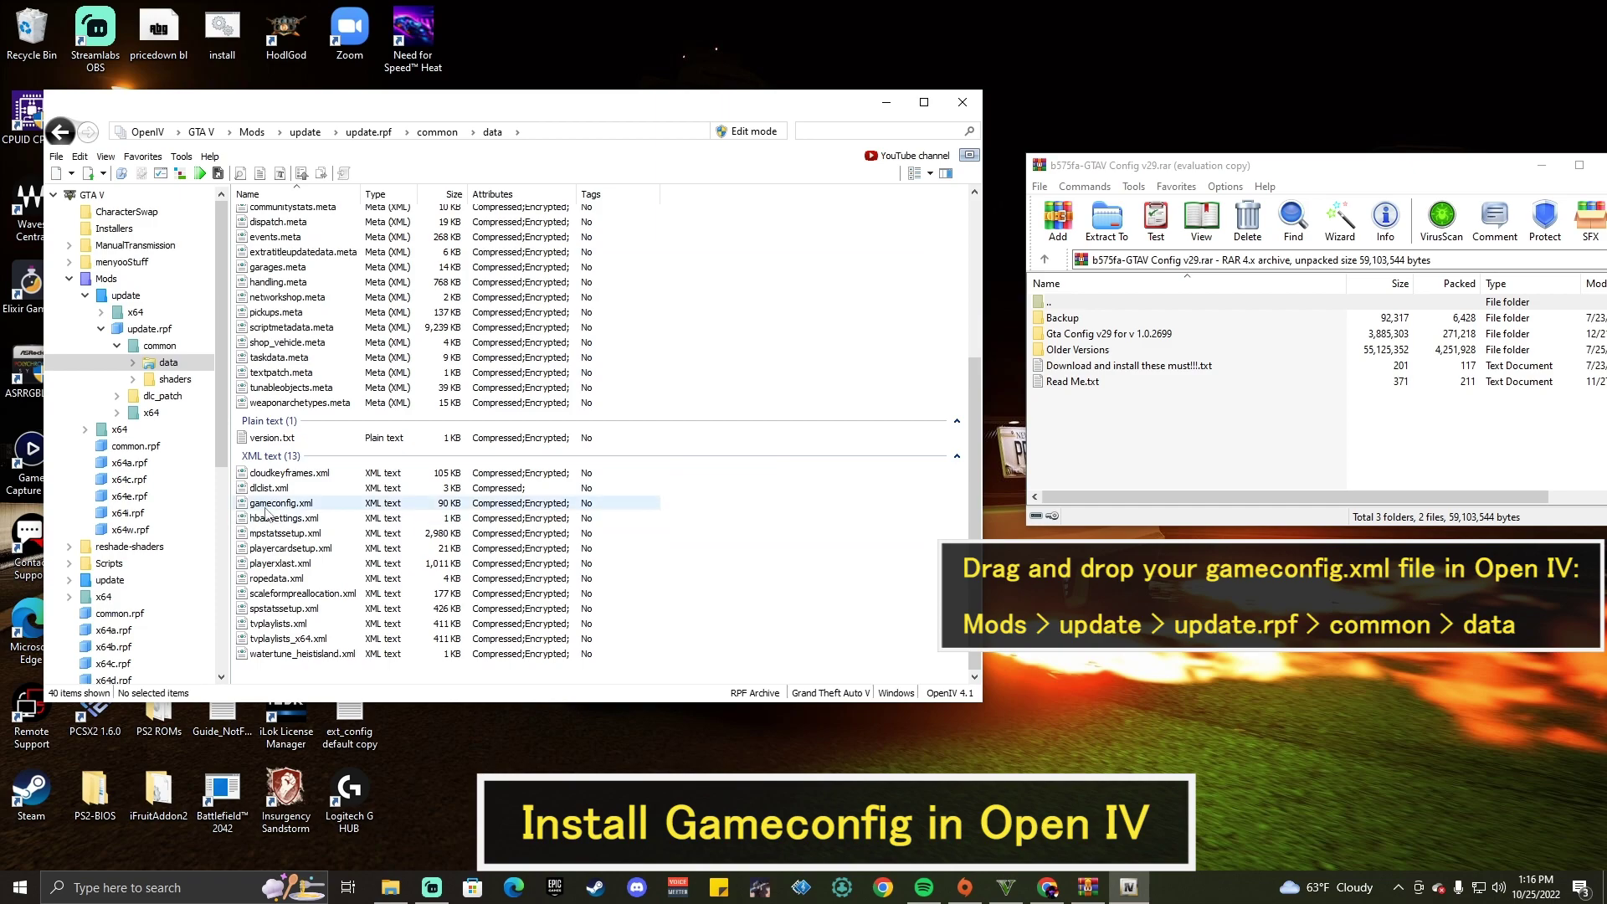
left_click(264, 505)
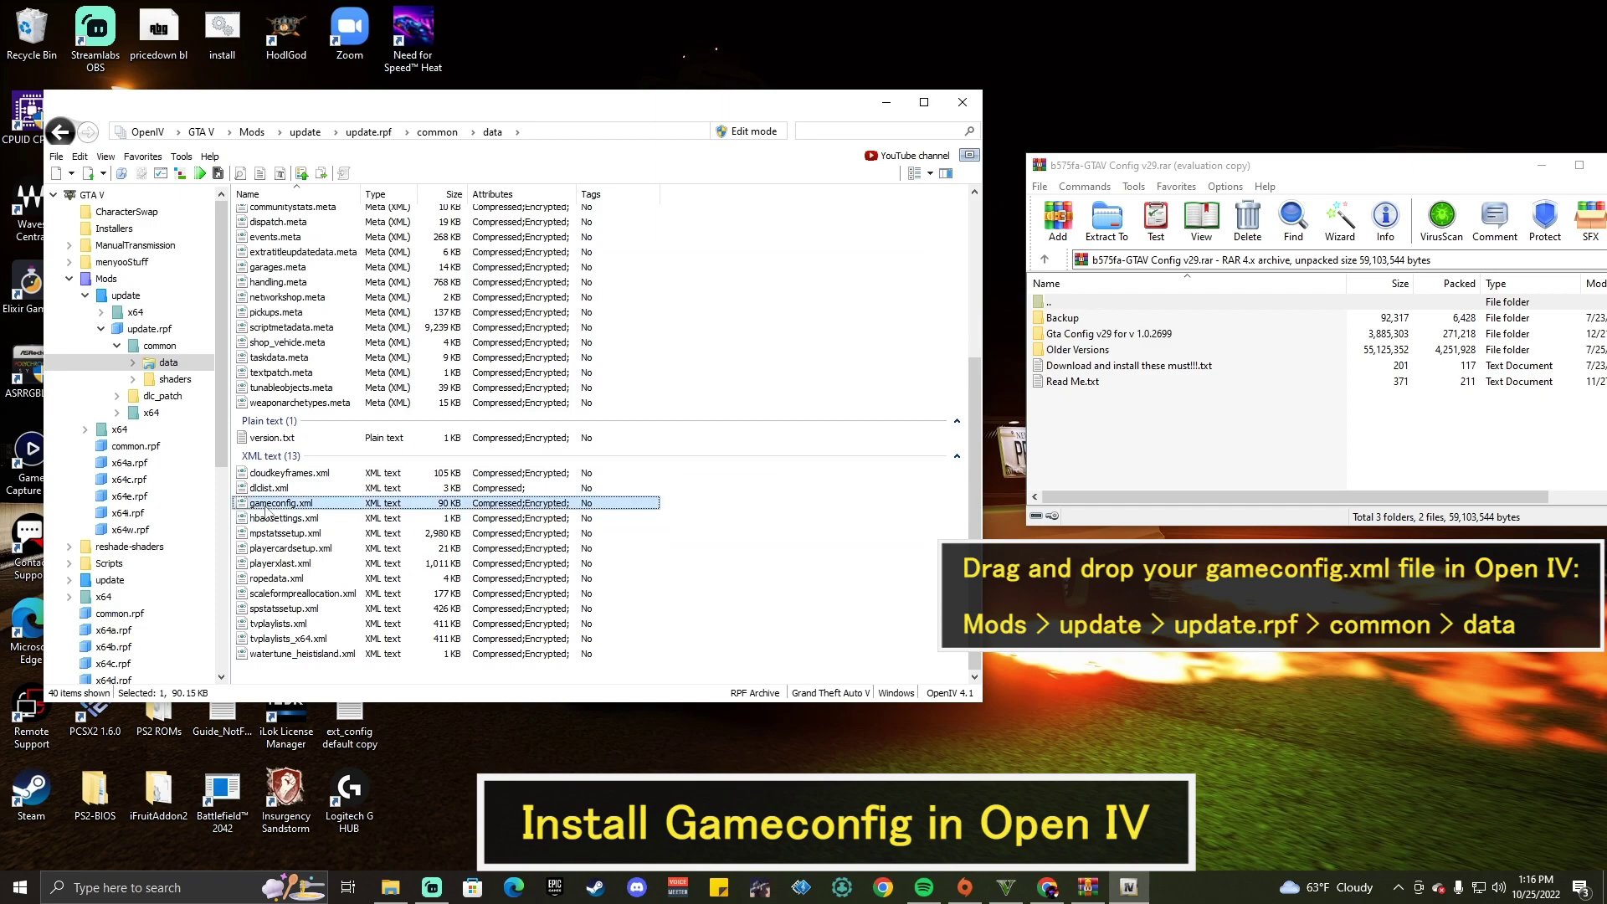
- In WinRAR, open Gta Config v29 > For More Mods > Stock Traffic and select its gameconfig.xml
double_click(1073, 335)
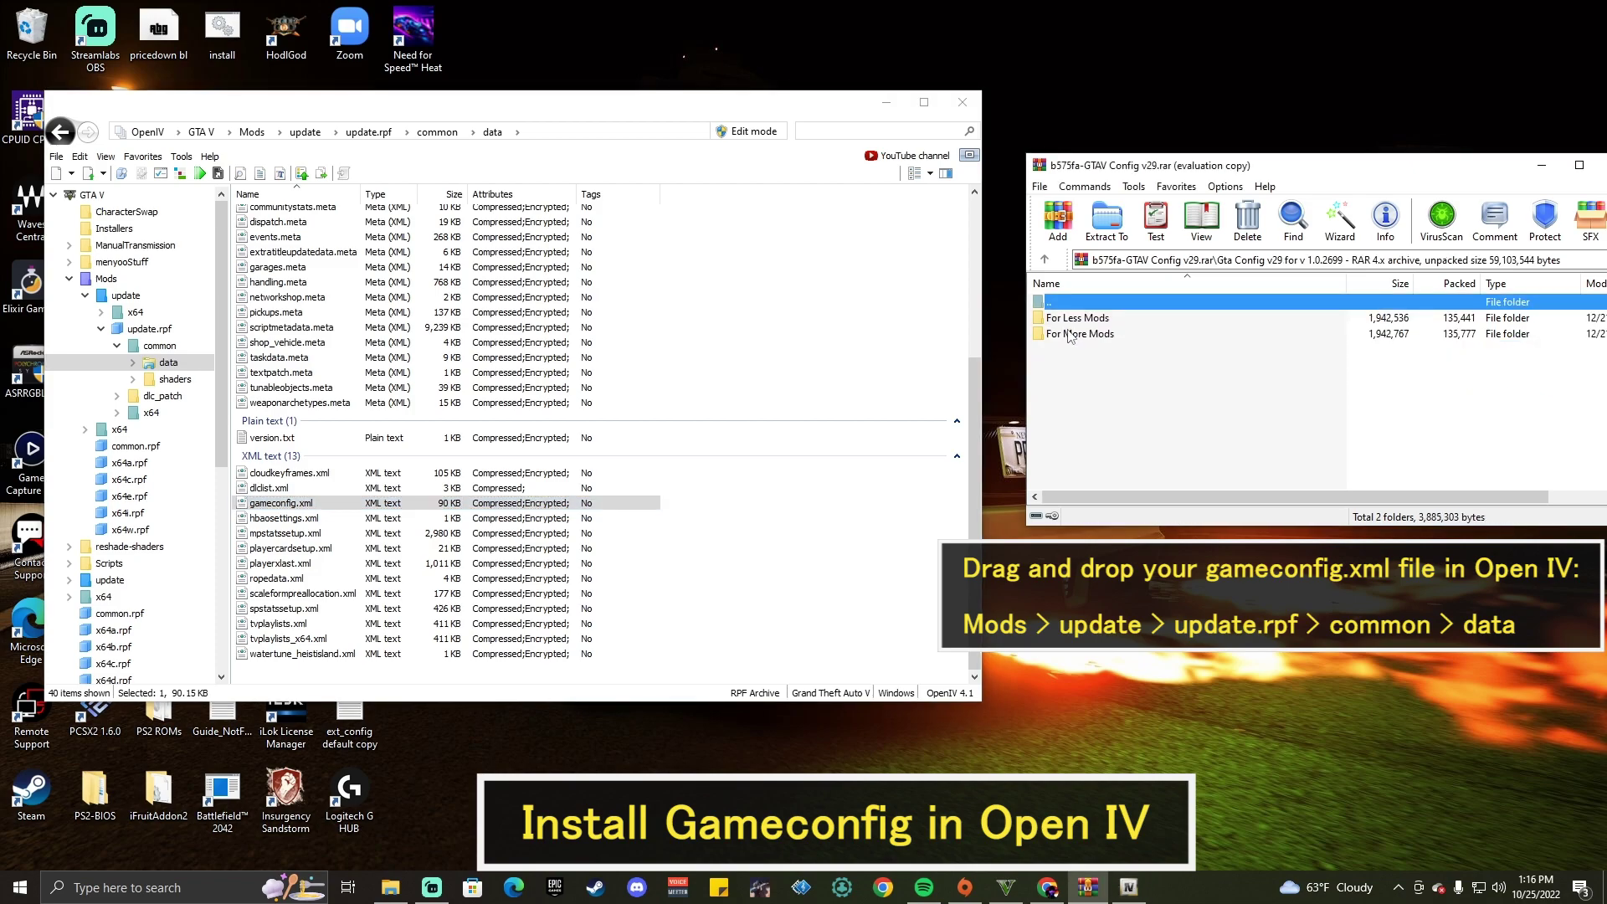
double_click(1070, 335)
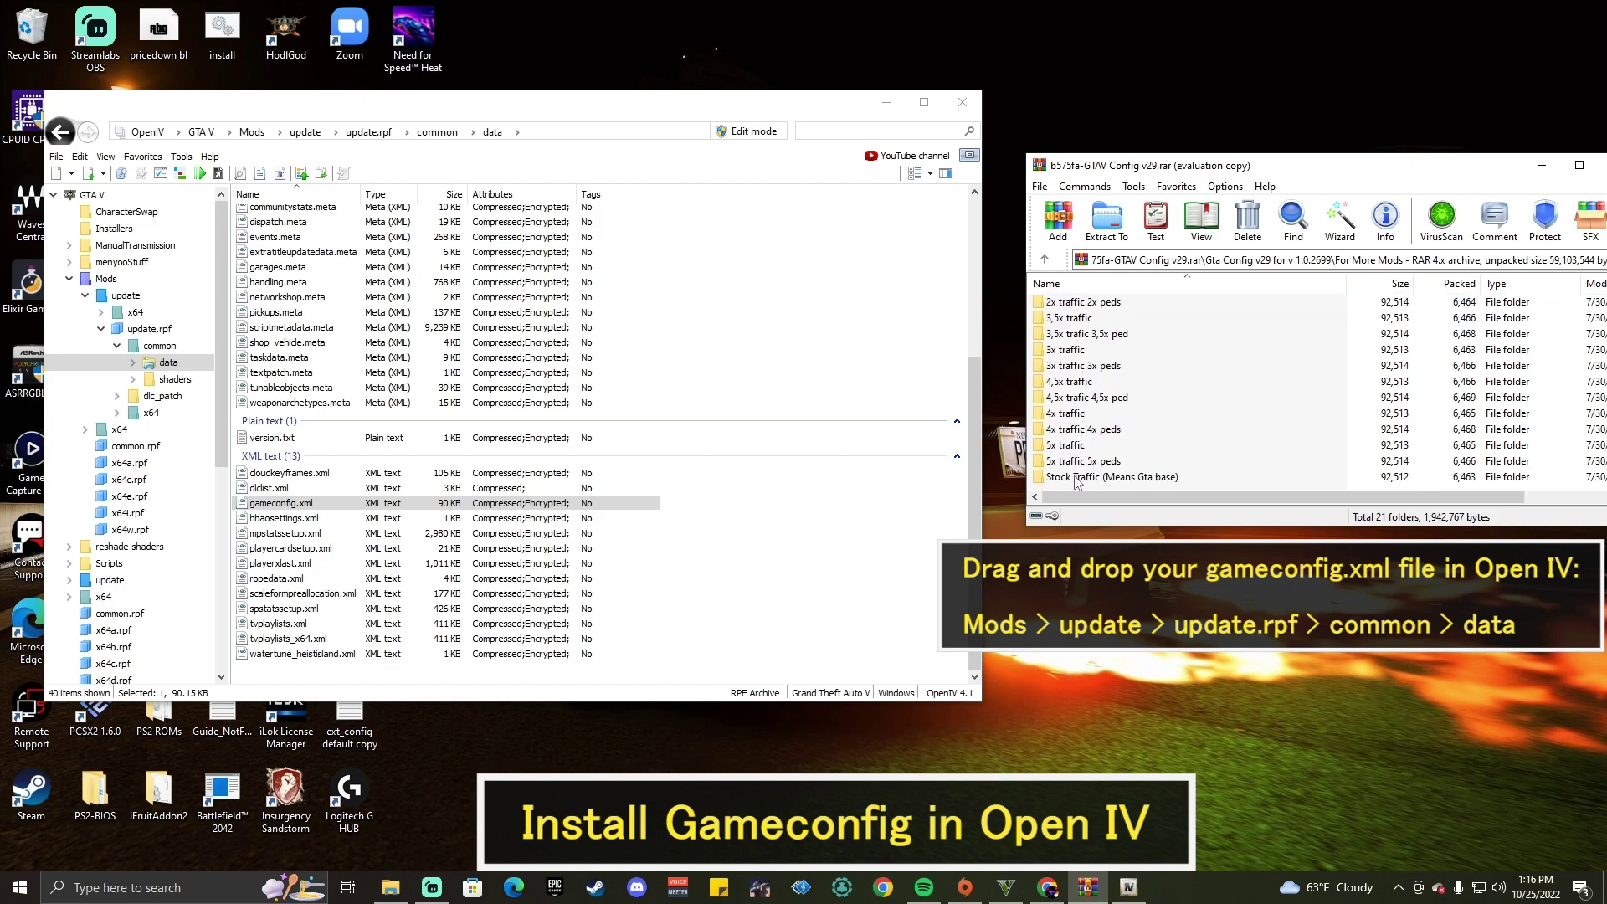
double_click(1103, 478)
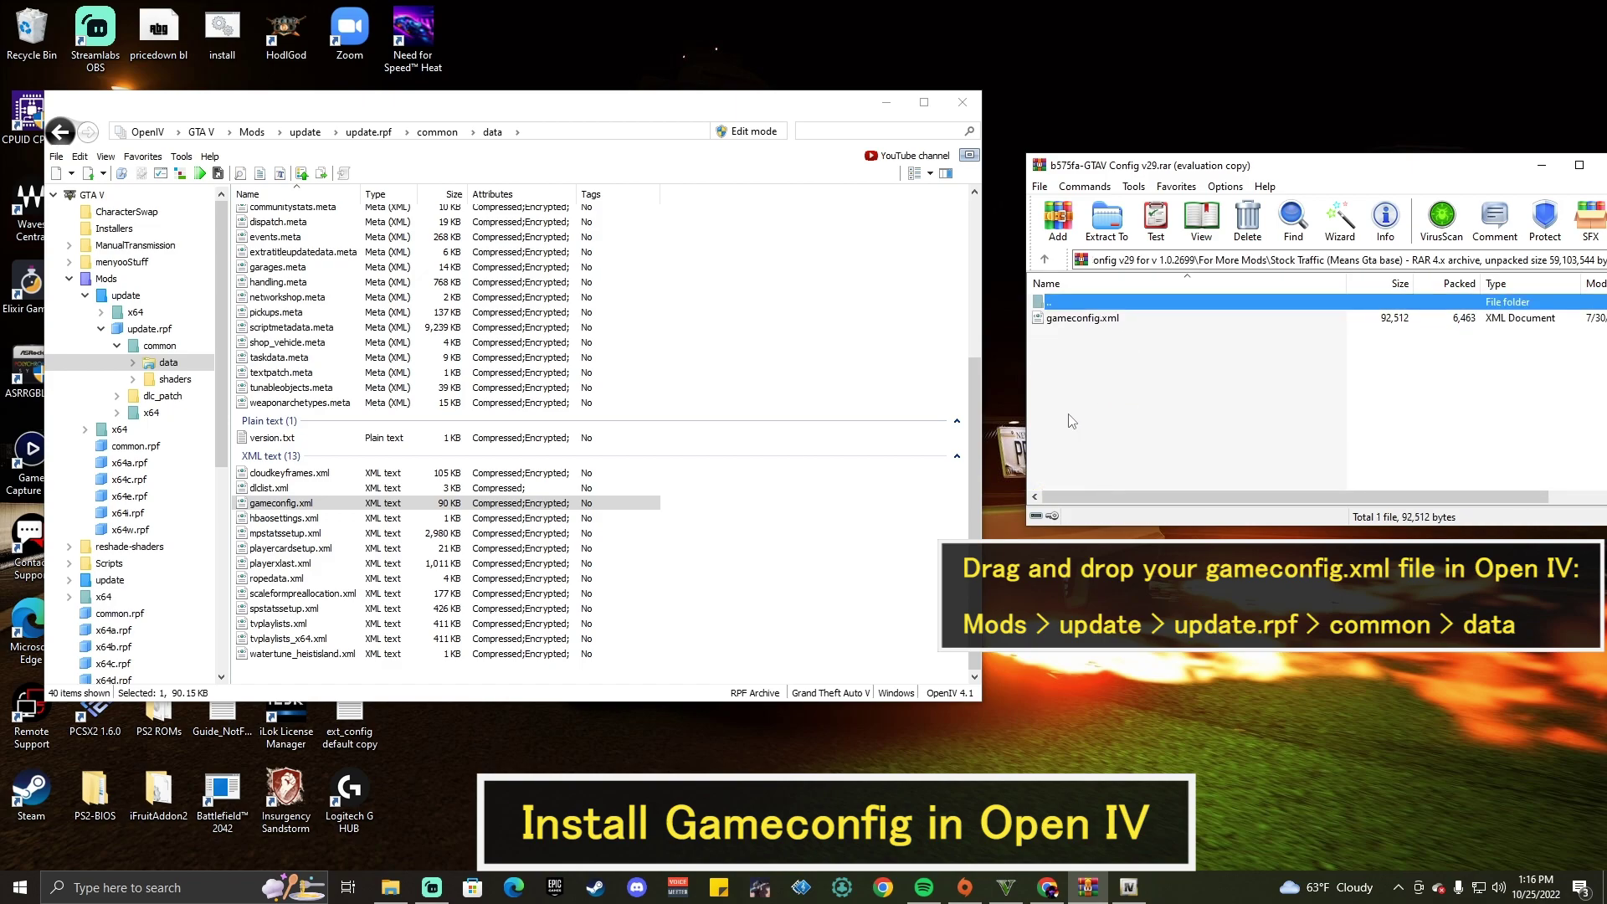
left_click(1083, 321)
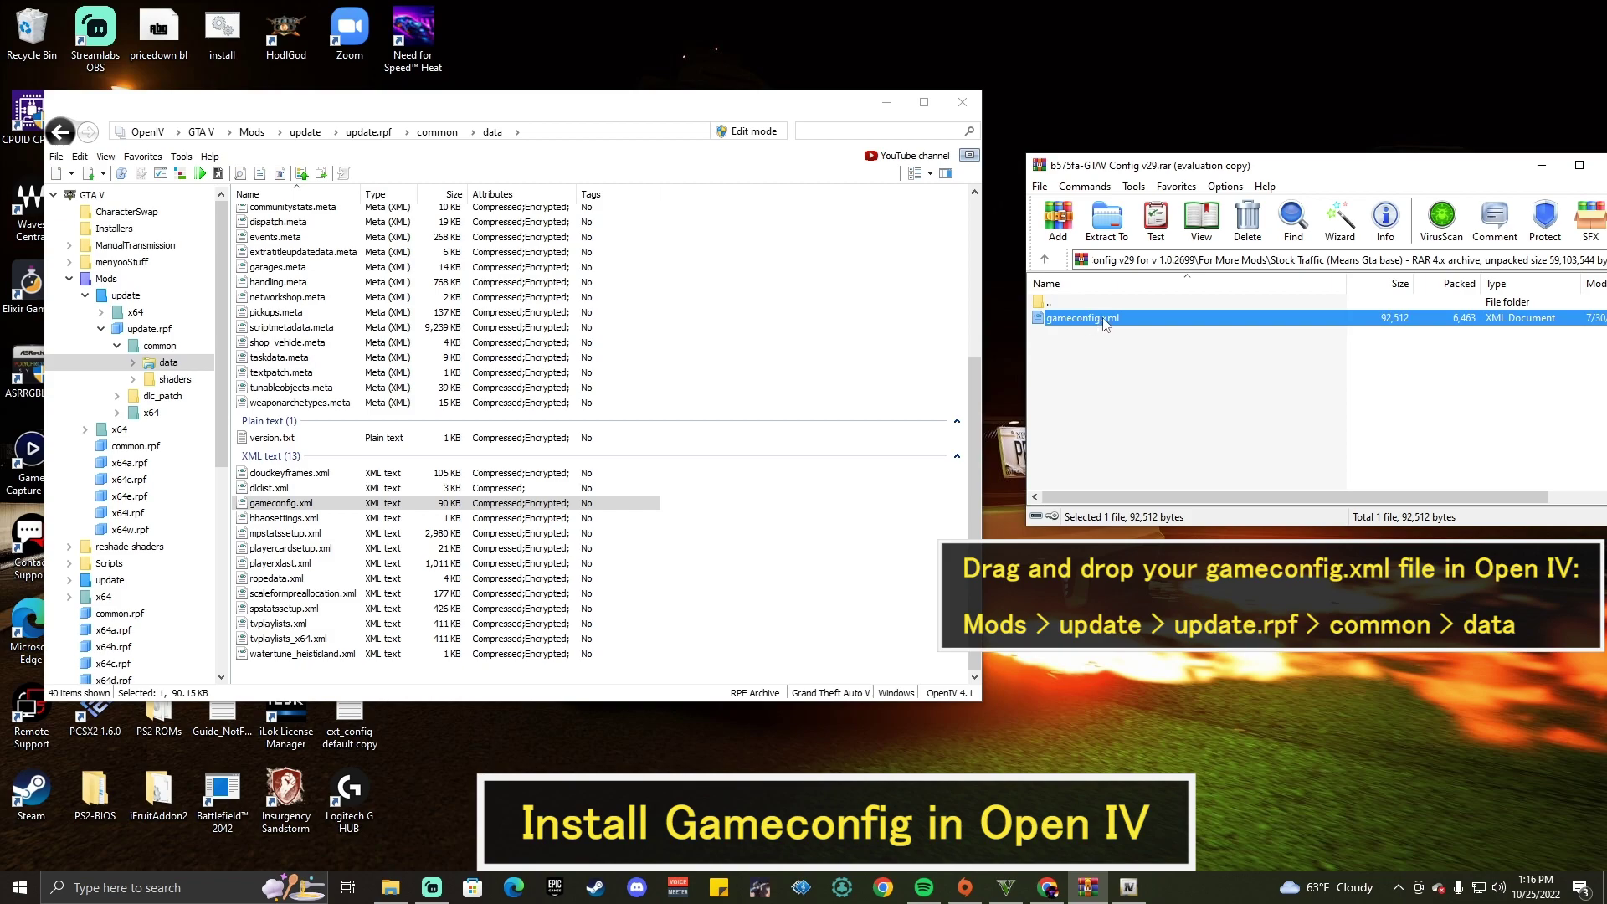
- Switch OpenIV into Edit mode, confirm with Yes, and reselect the new gameconfig.xml
left_click(752, 136)
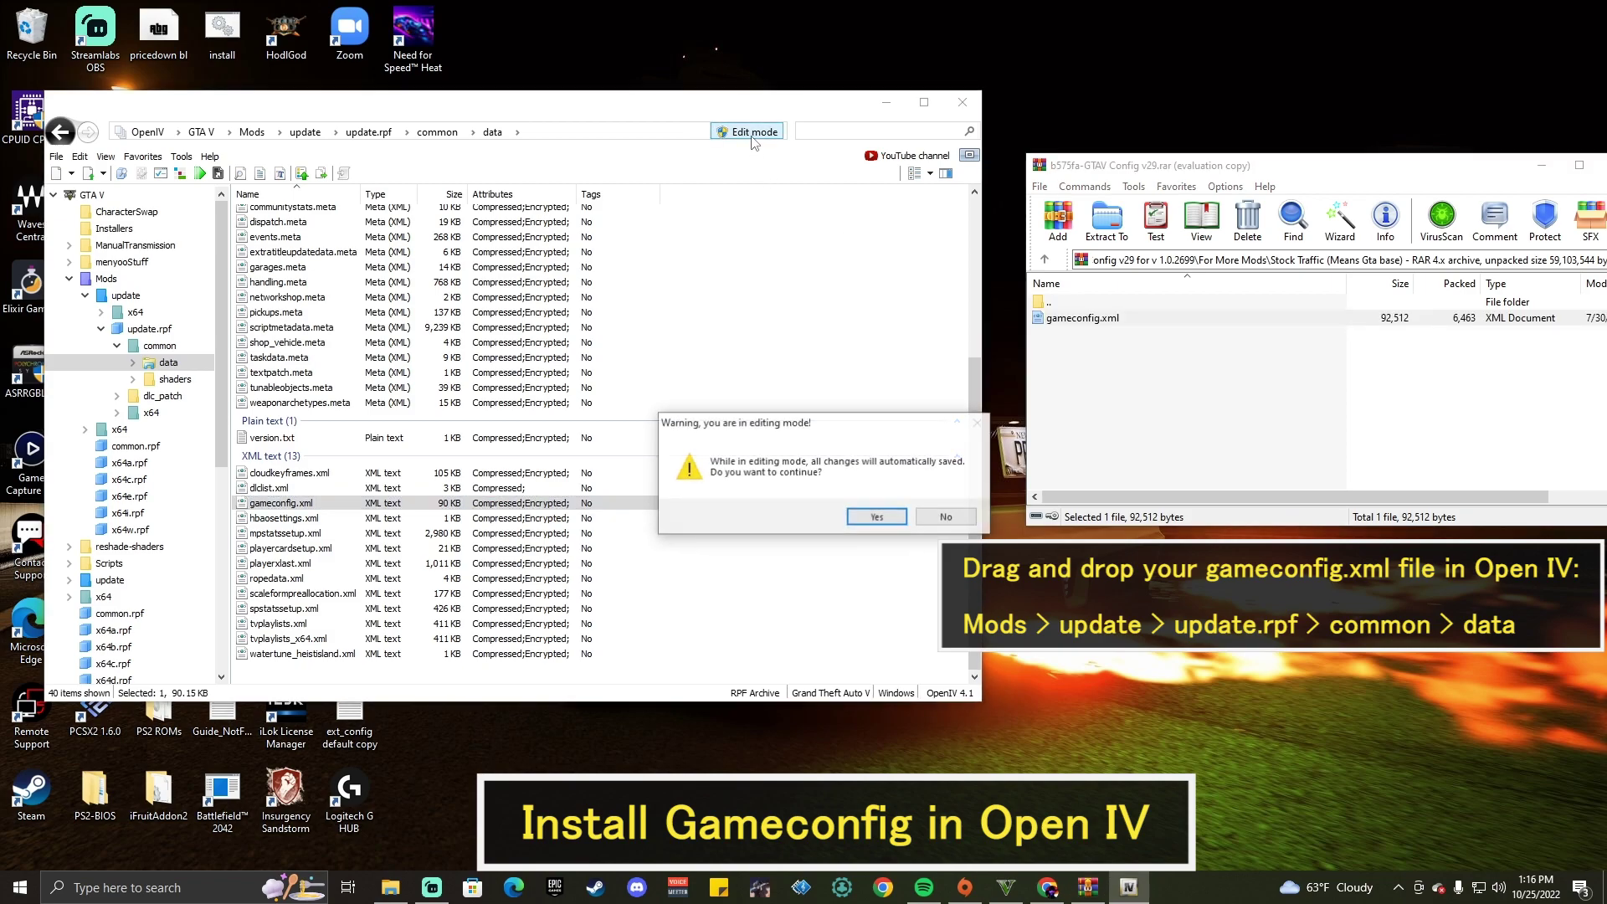
left_click(877, 516)
left_click(1122, 325)
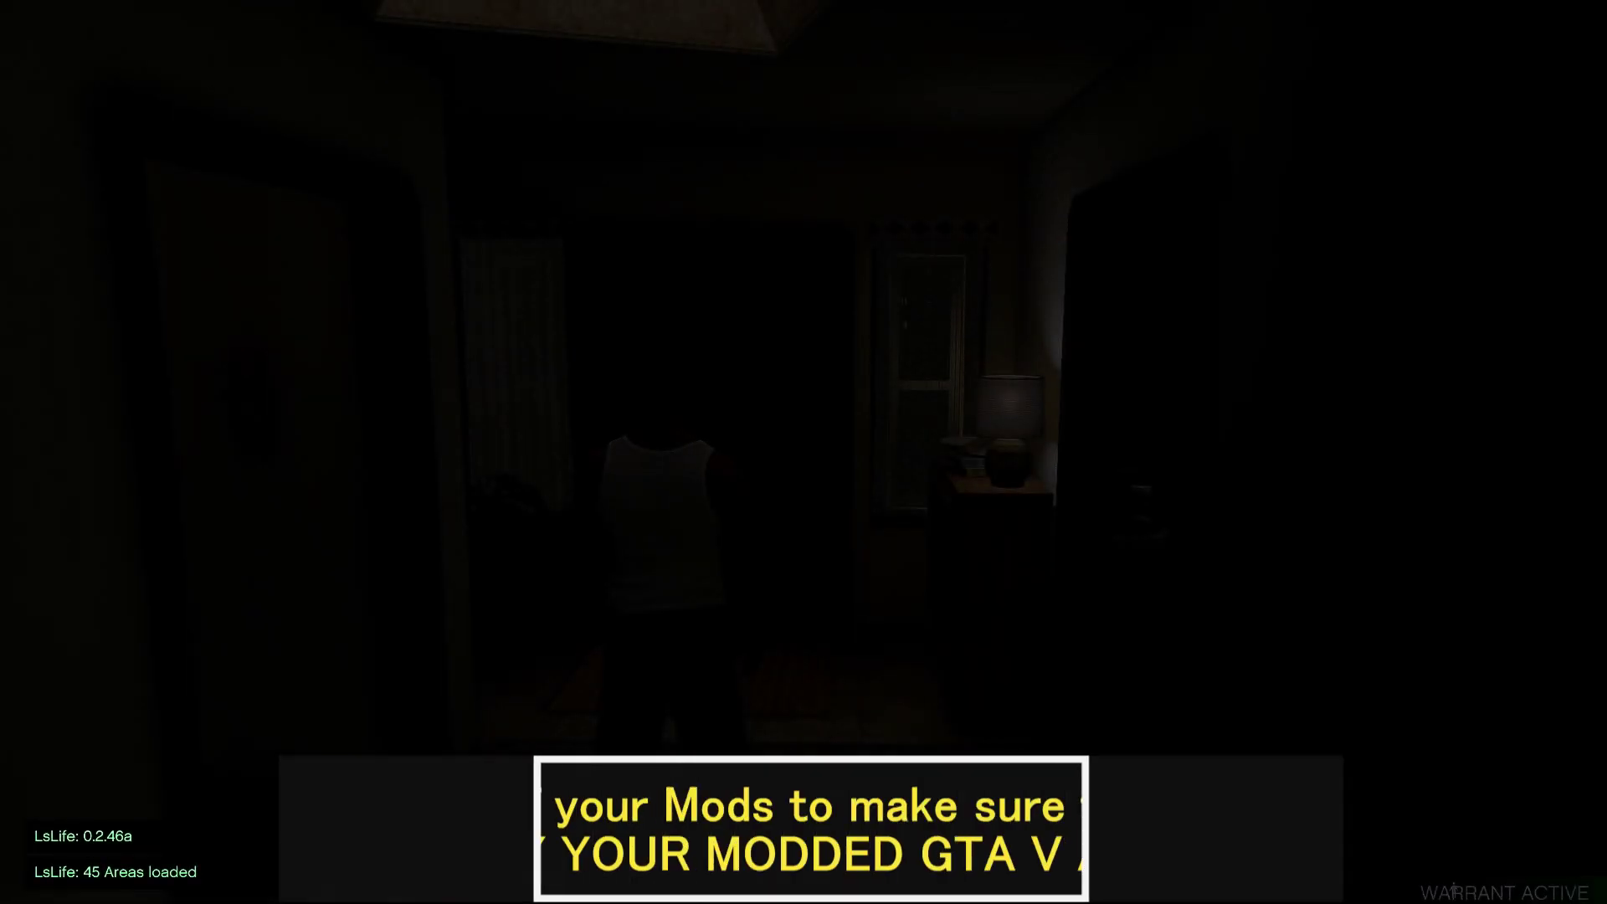
- Walk out the front door, check the weapon wheel, and bring up Menyoo with F8
key("w")
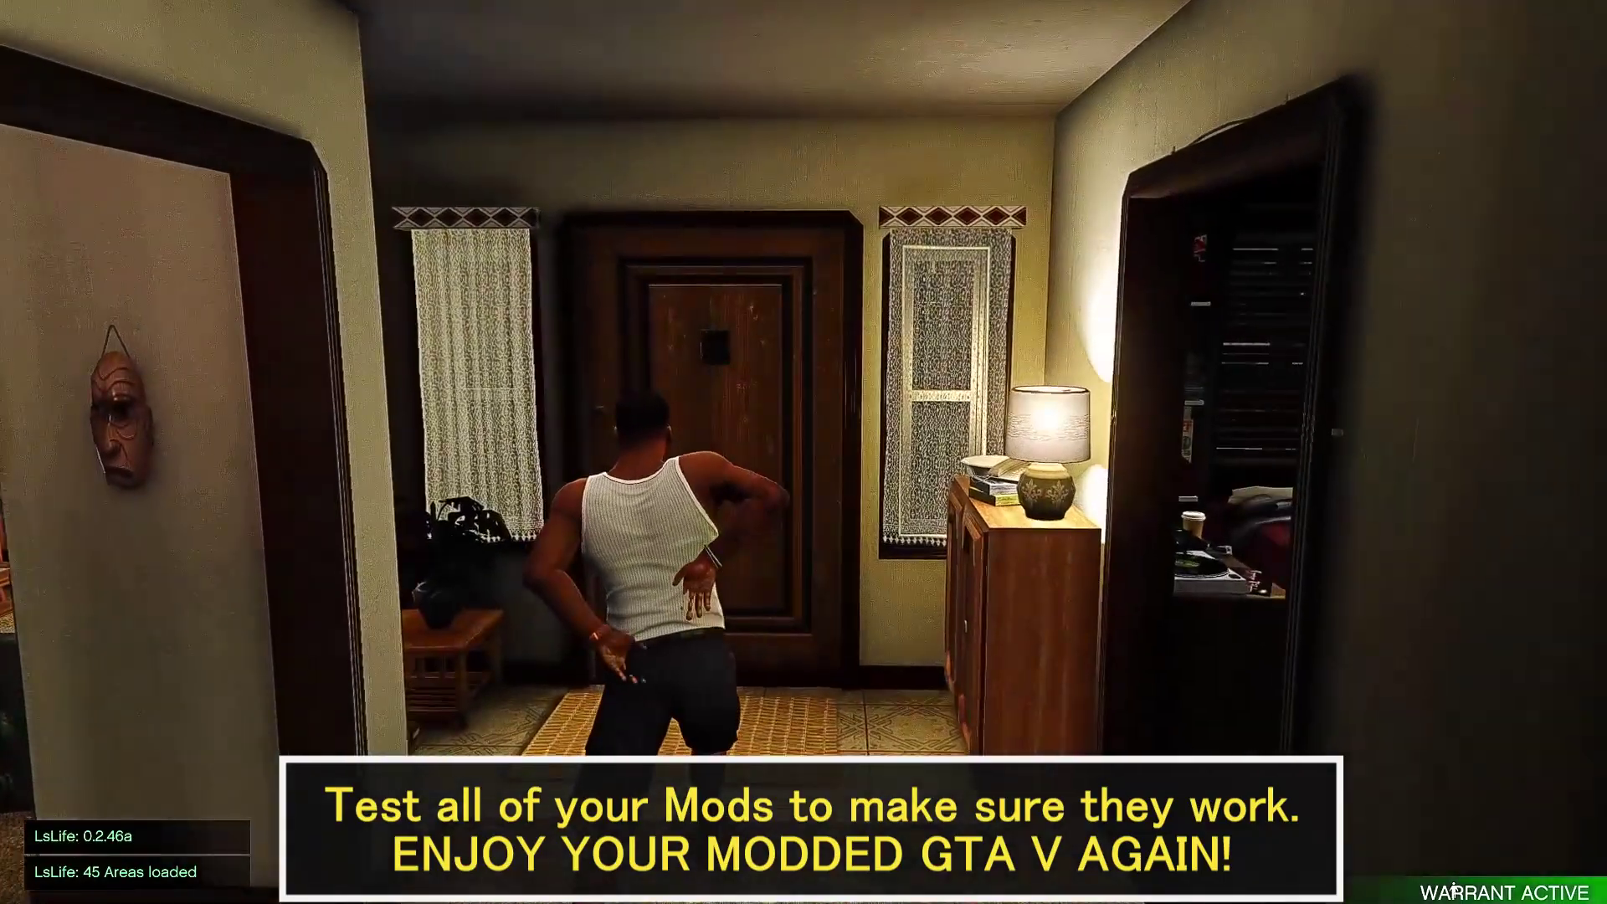
key("w")
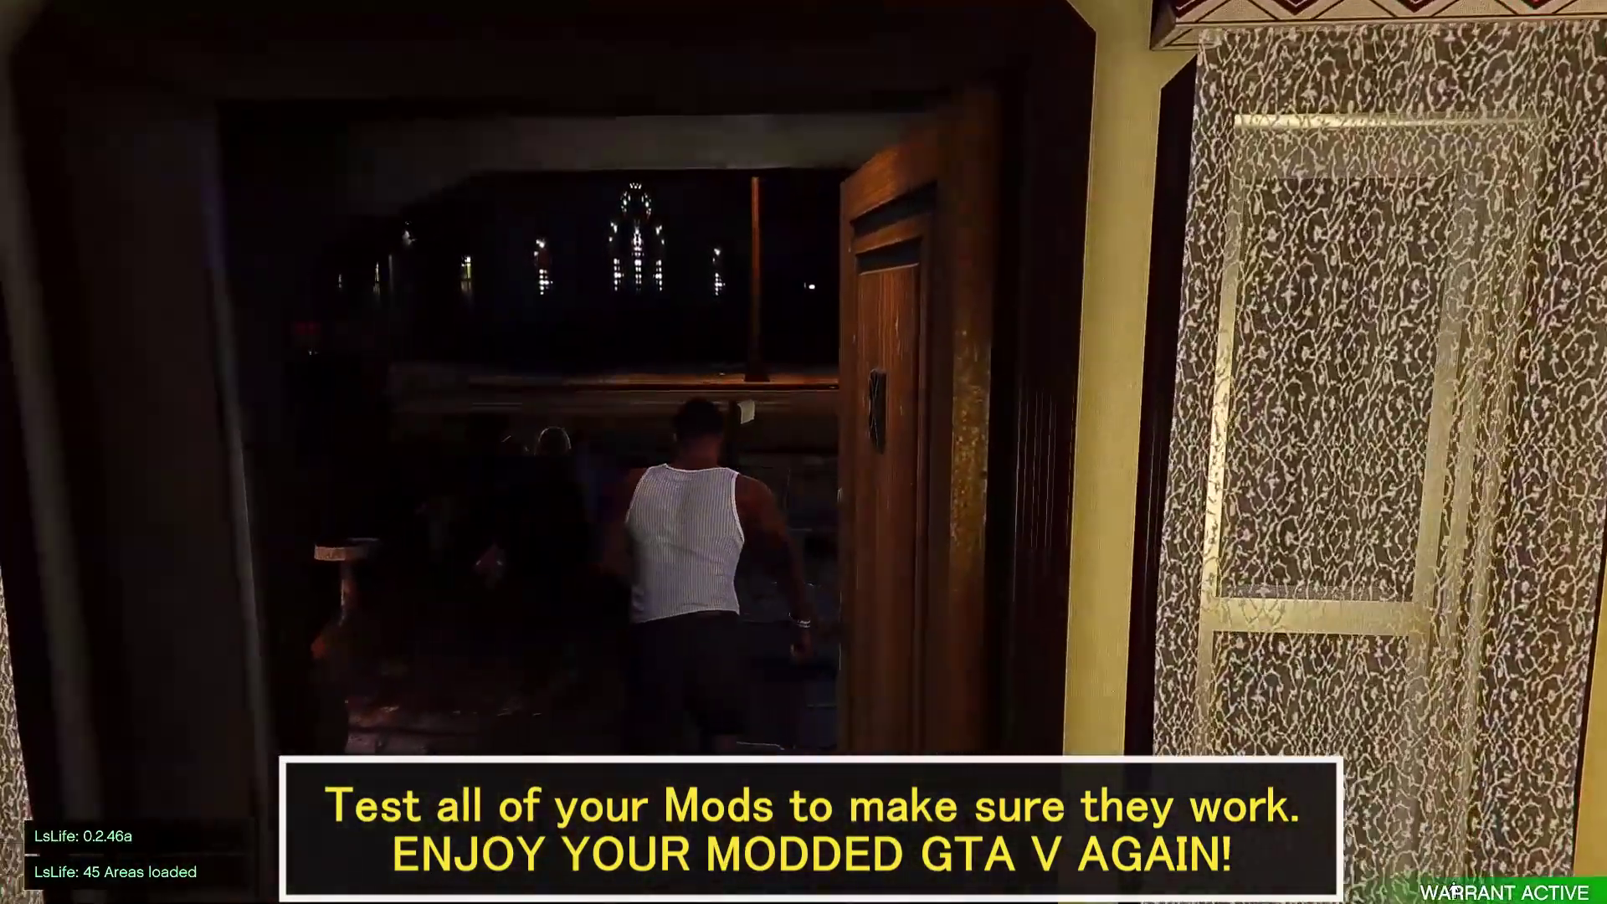
key("Tab")
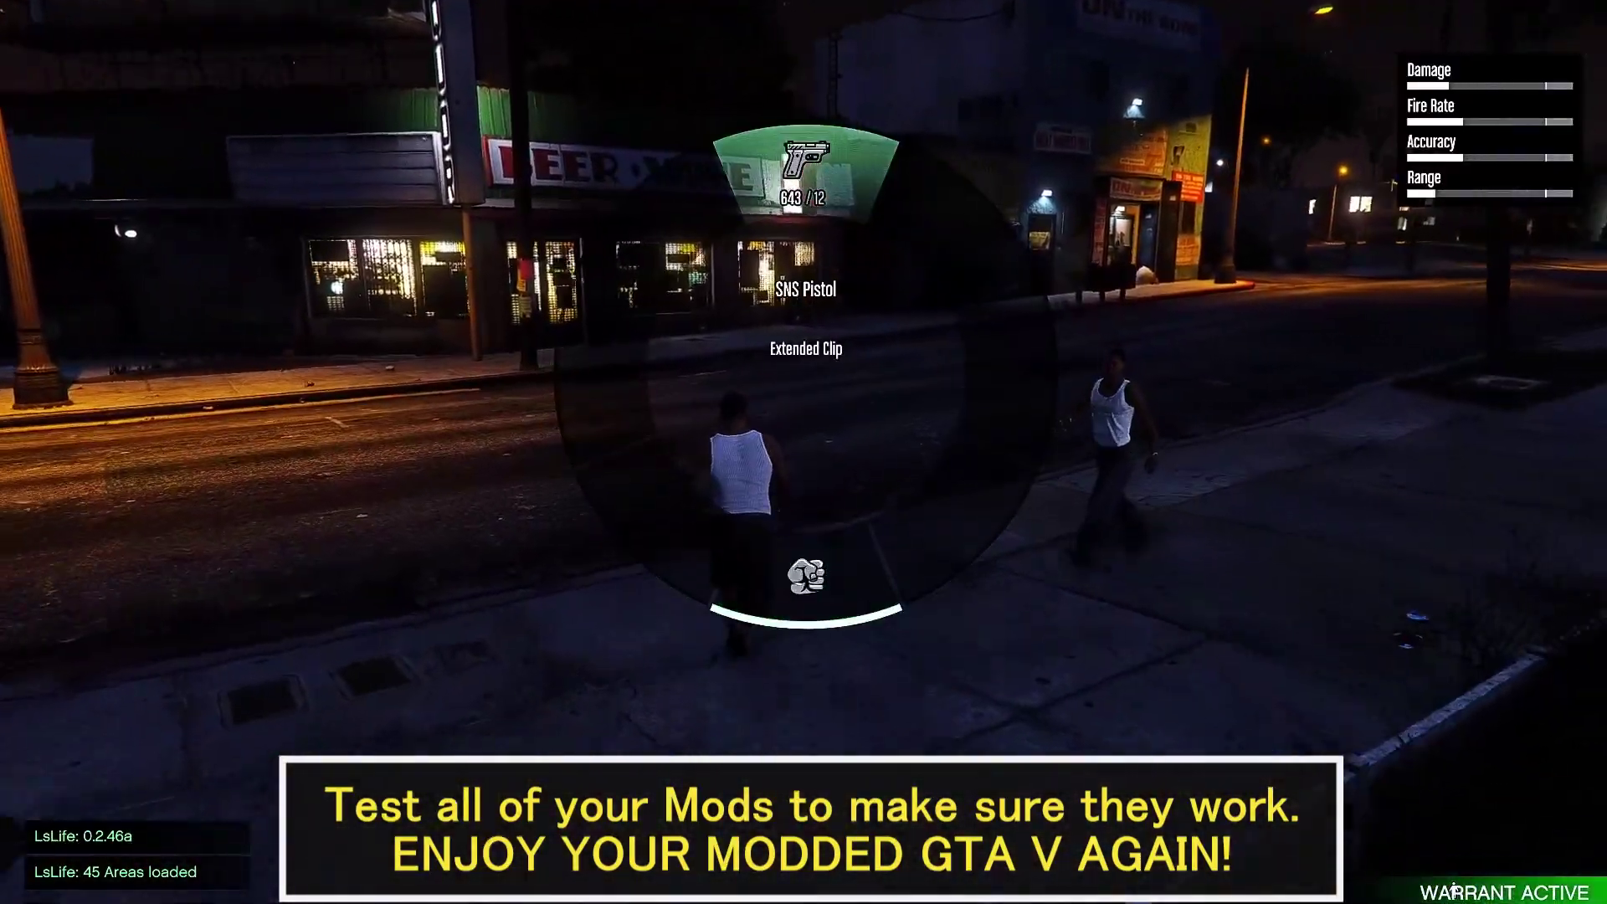
key("w")
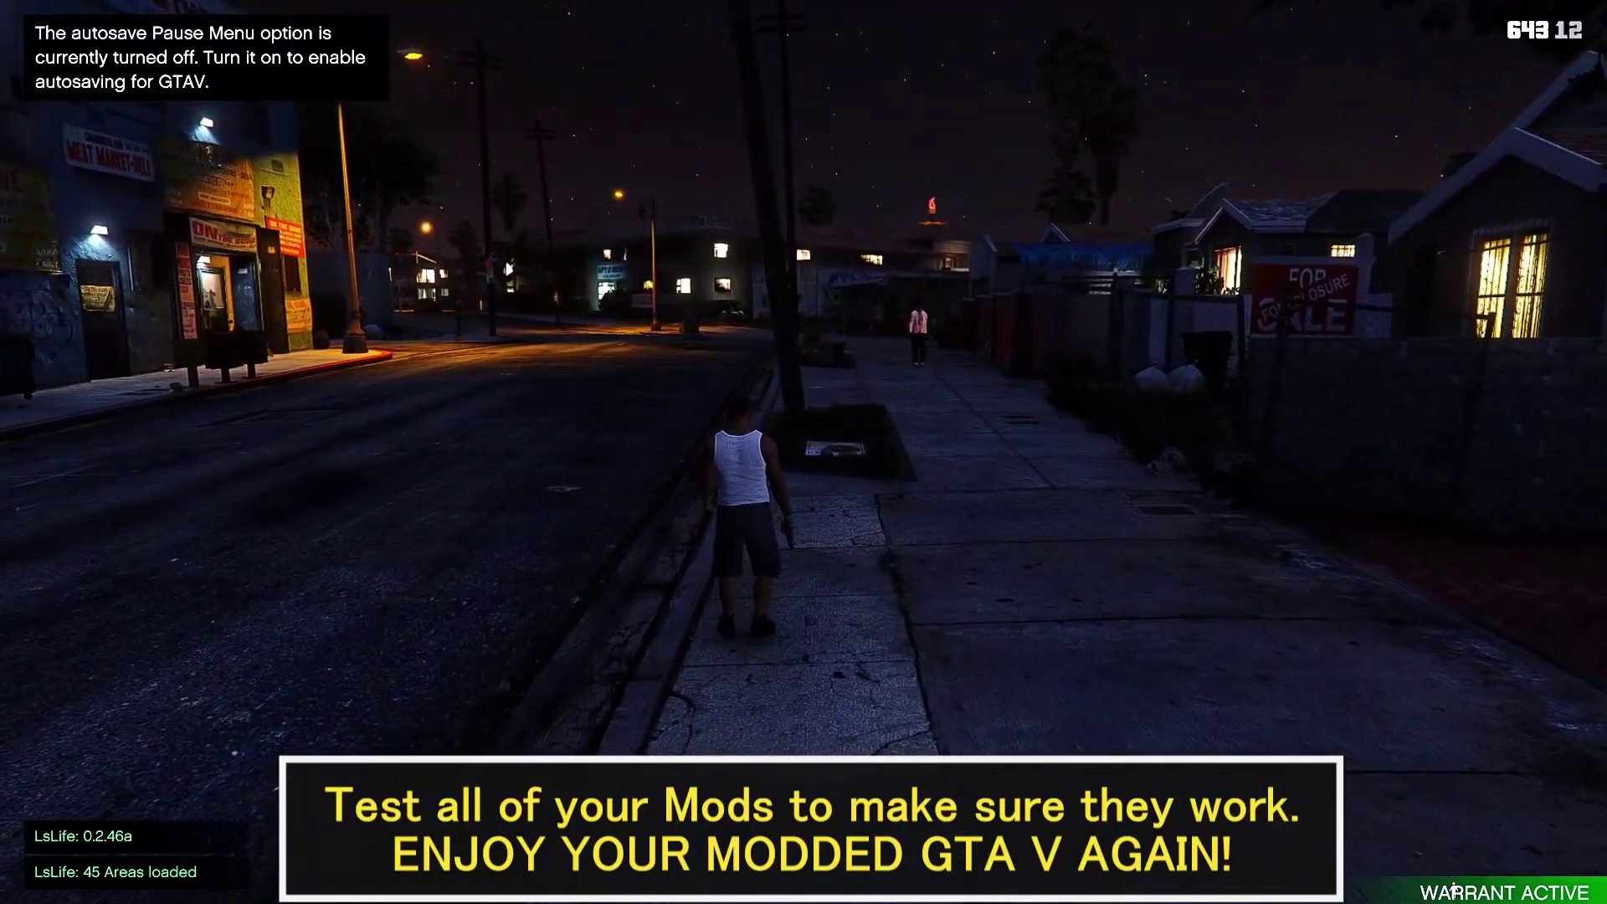
key("F8")
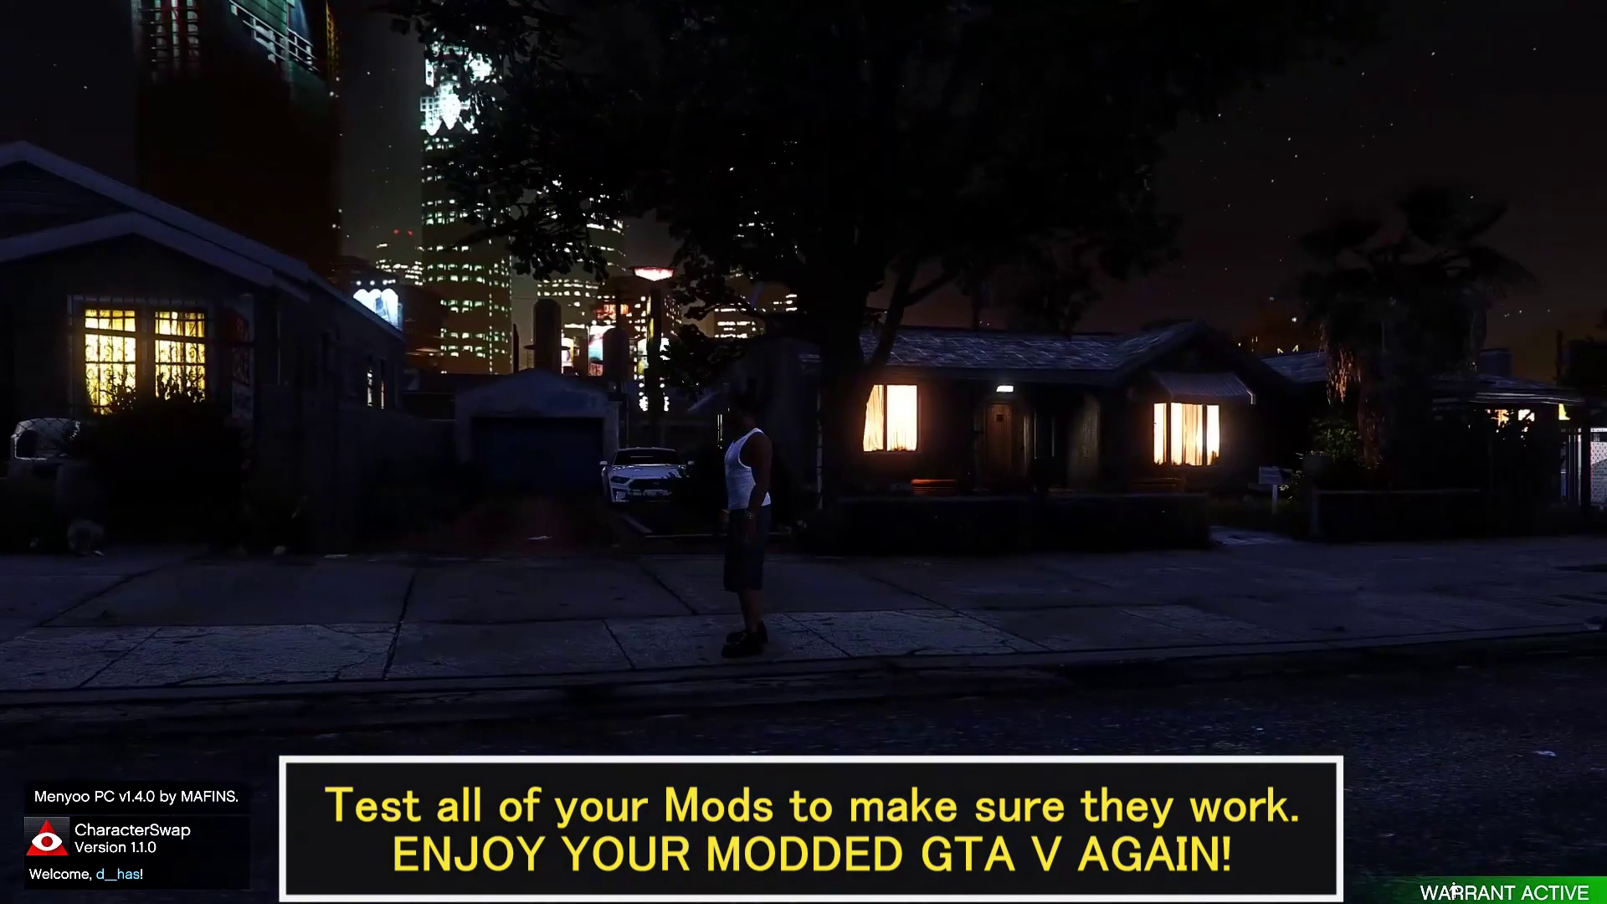
- Walk up the driveway to the white car's driver side and on toward the house
key("w")
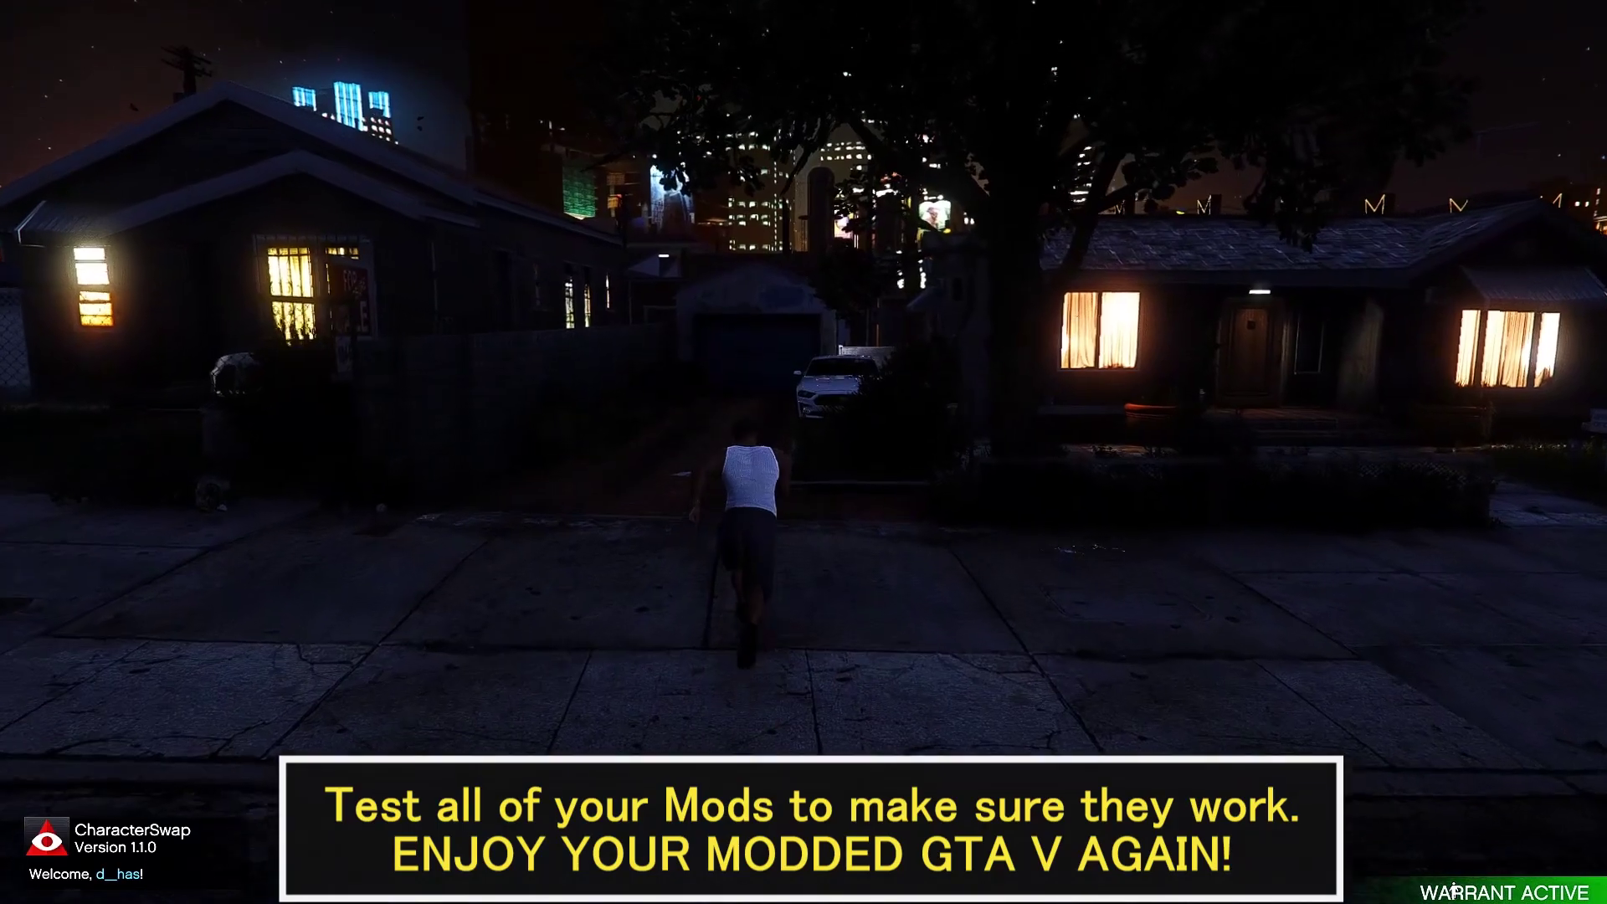
key("w")
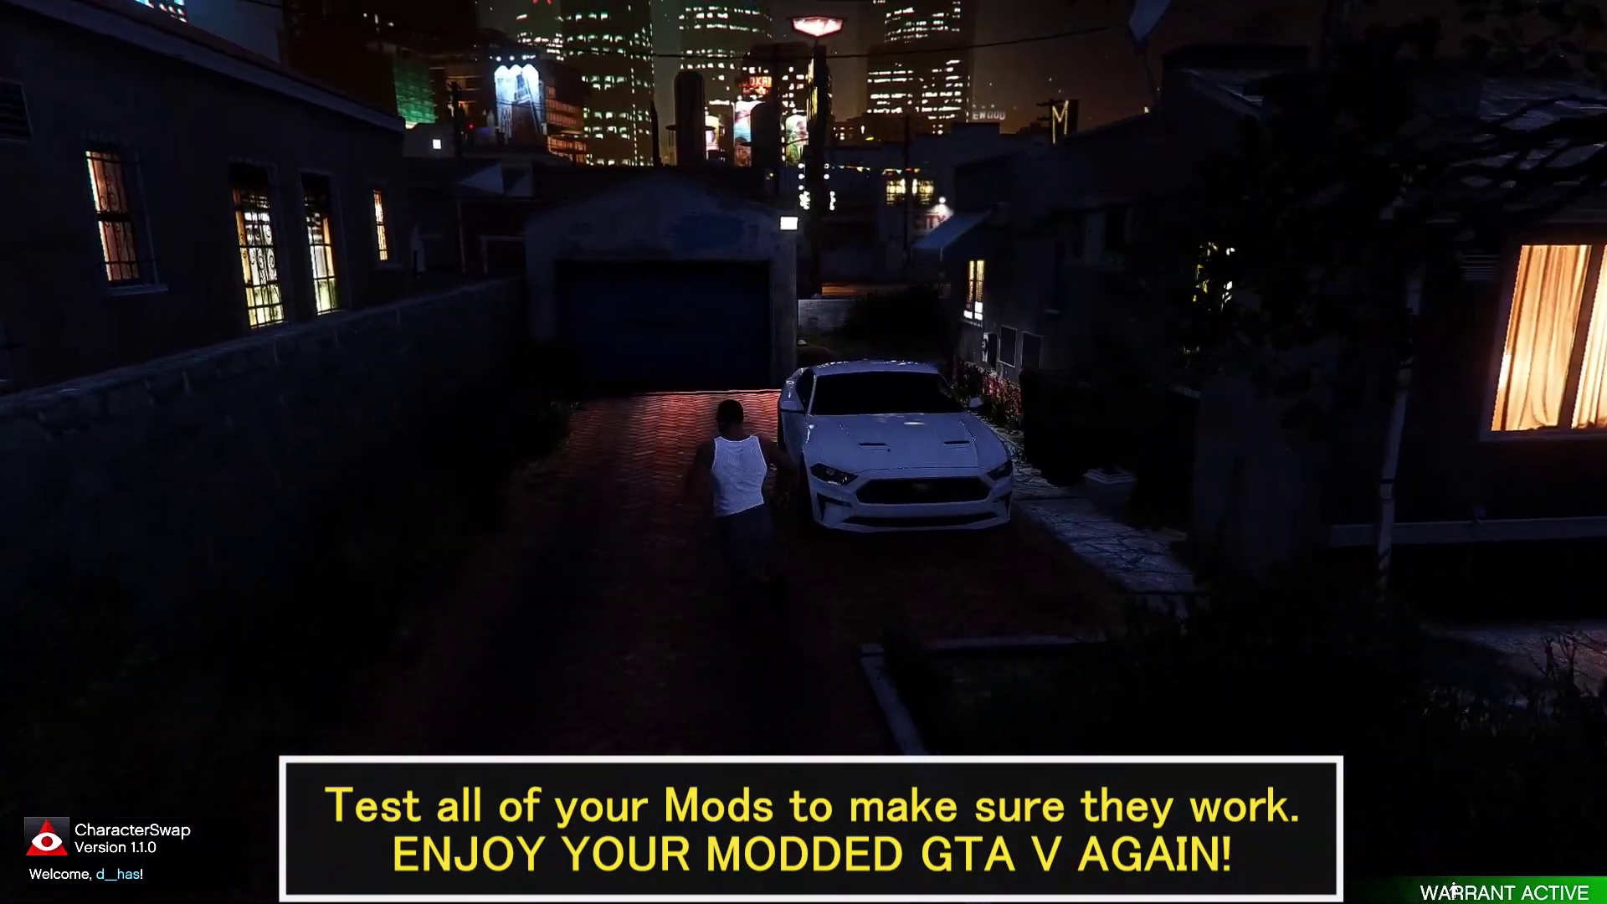
key("w")
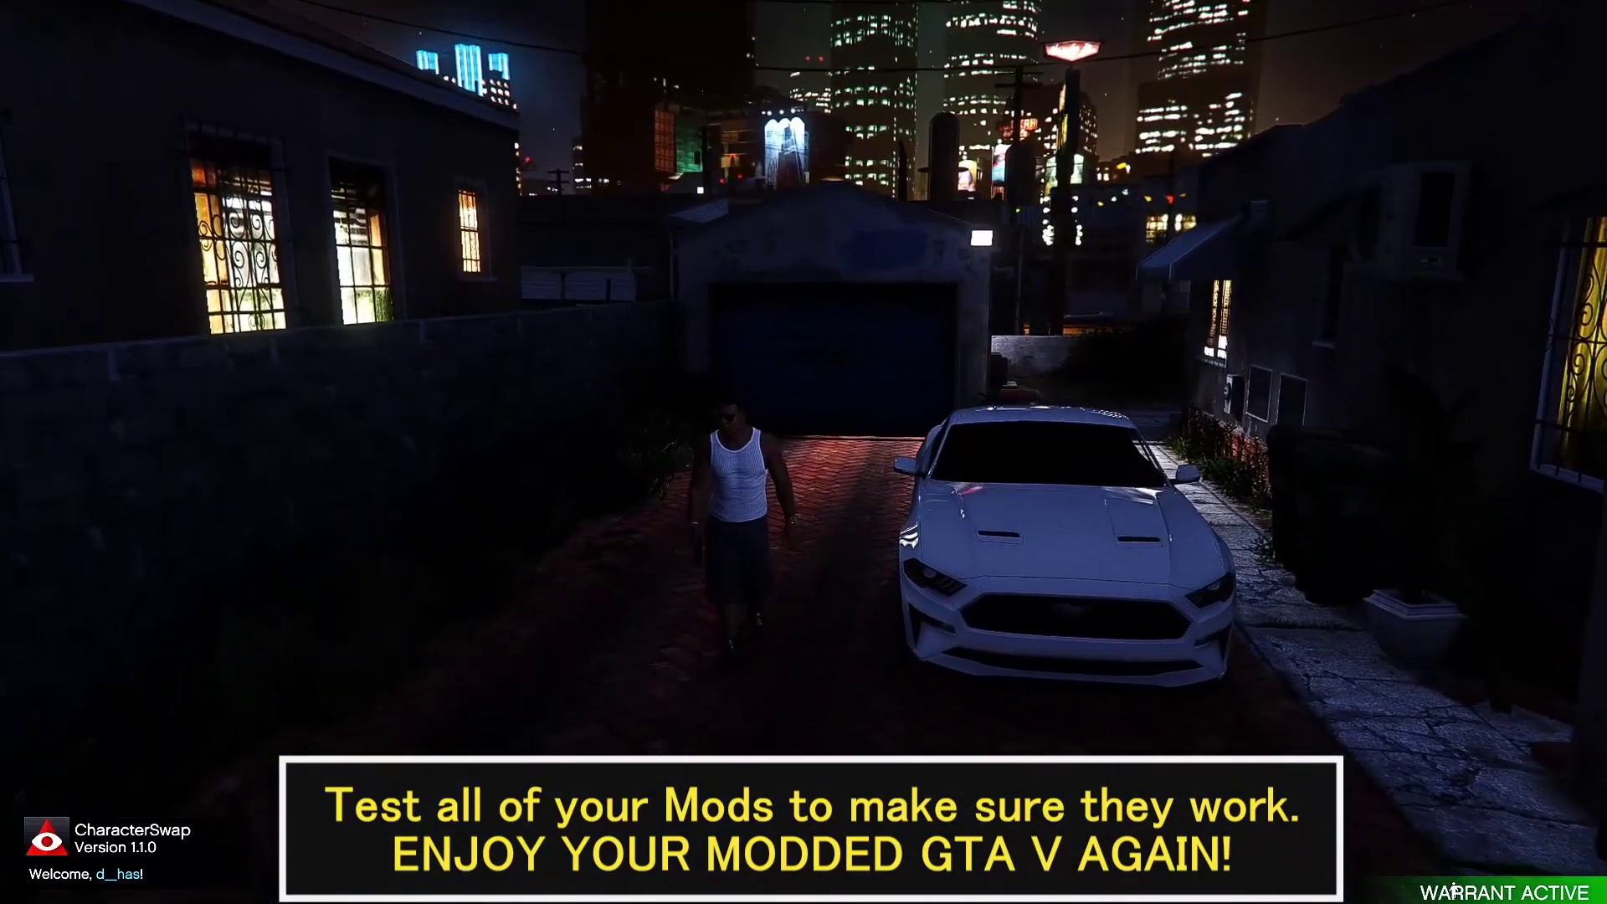